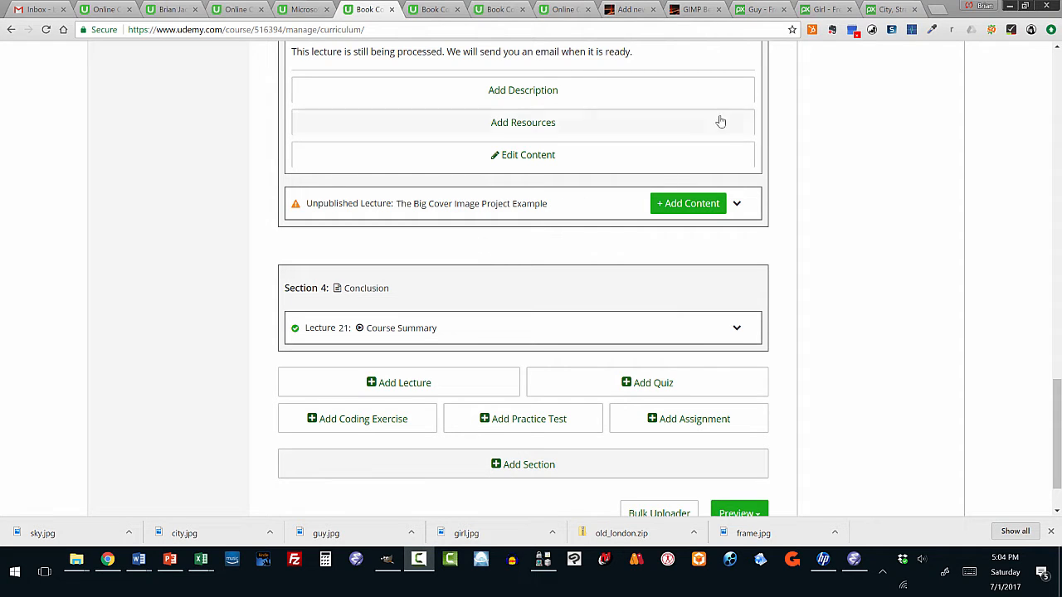
- Switch to Pixabay and review the photo search results for guy, girl and city street
{"action": "left_click", "coordinate": [758, 11]}
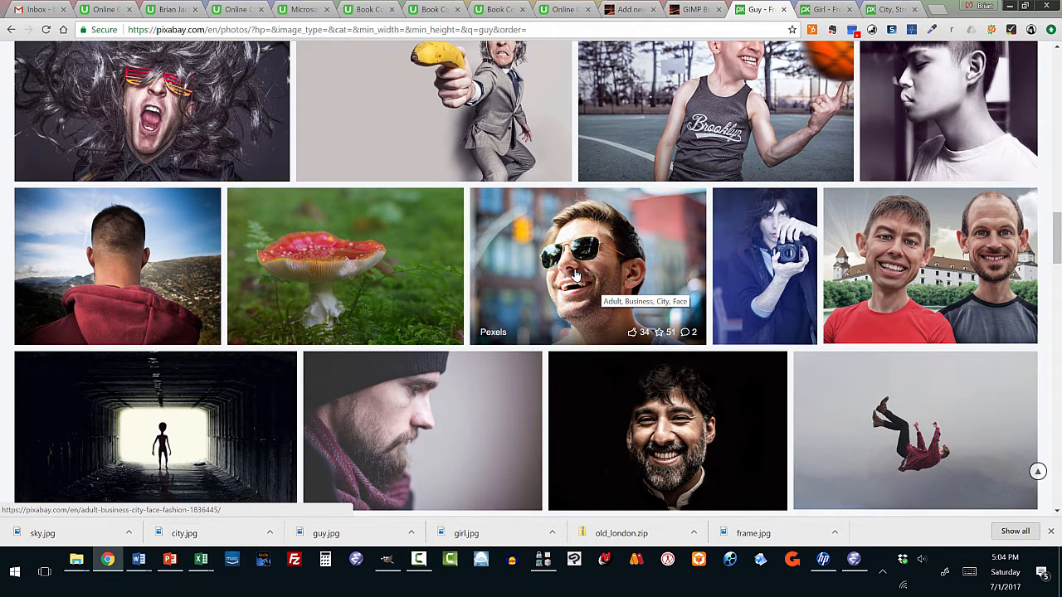
{"action": "left_click", "coordinate": [819, 10]}
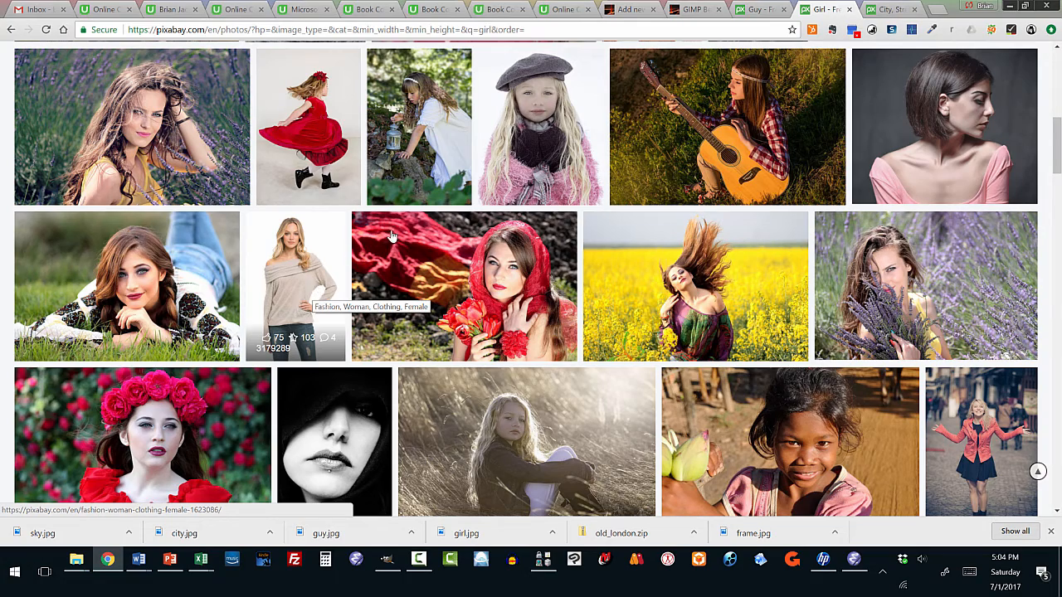
{"action": "left_click", "coordinate": [887, 9]}
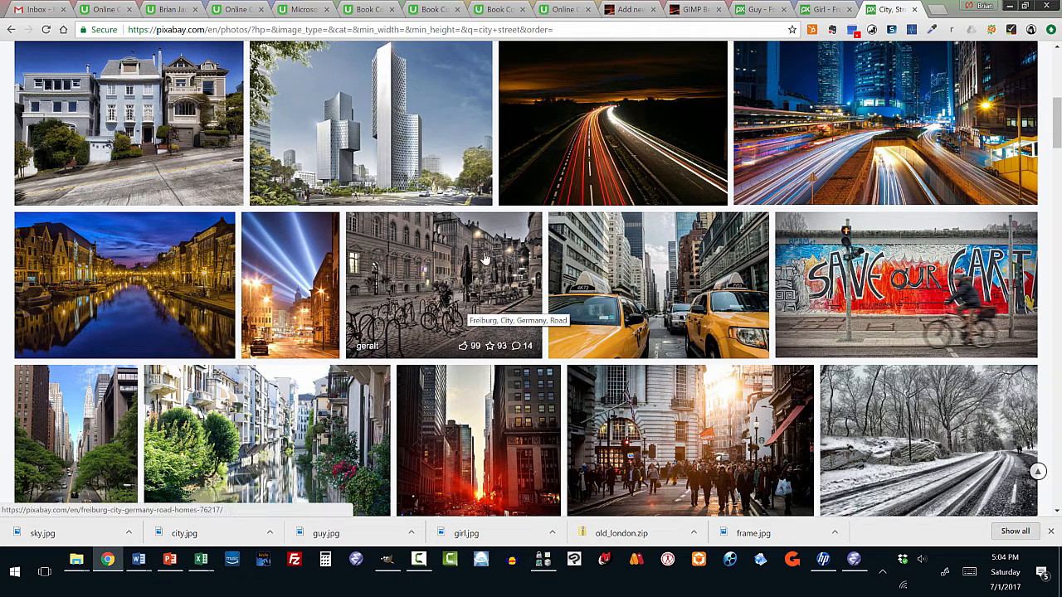
{"action": "key", "text": "ctrl+shift+Tab"}
{"action": "key", "text": "ctrl+shift+Tab"}
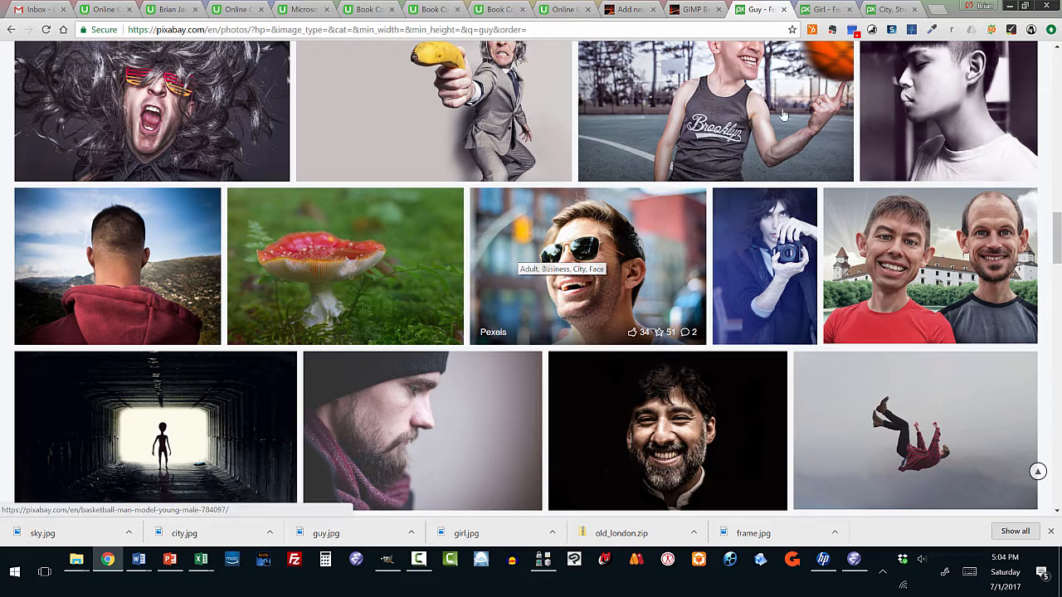
{"action": "key", "text": "ctrl+Tab"}
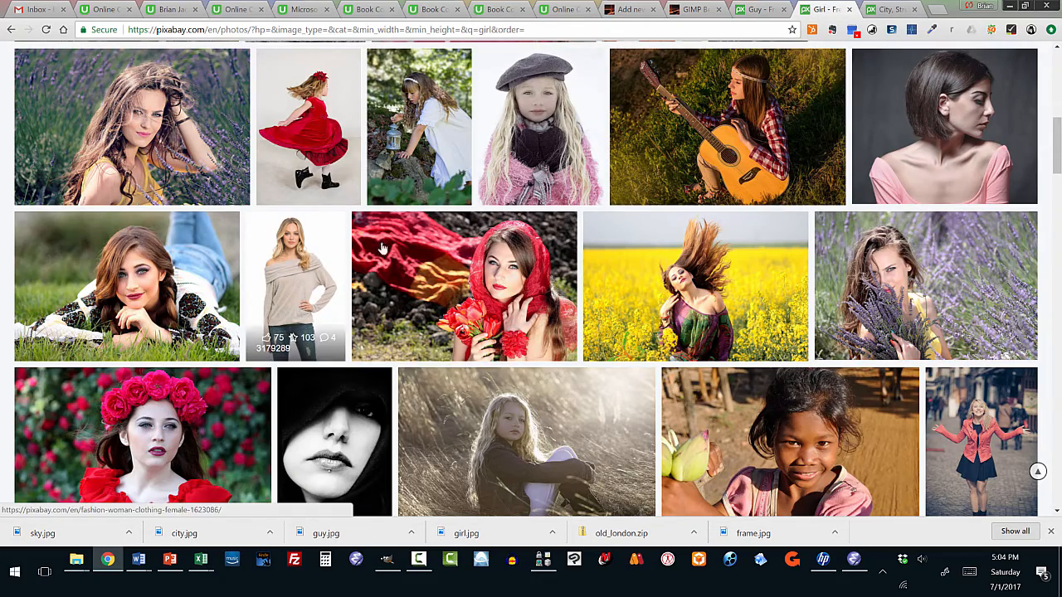
{"action": "key", "text": "ctrl+Tab"}
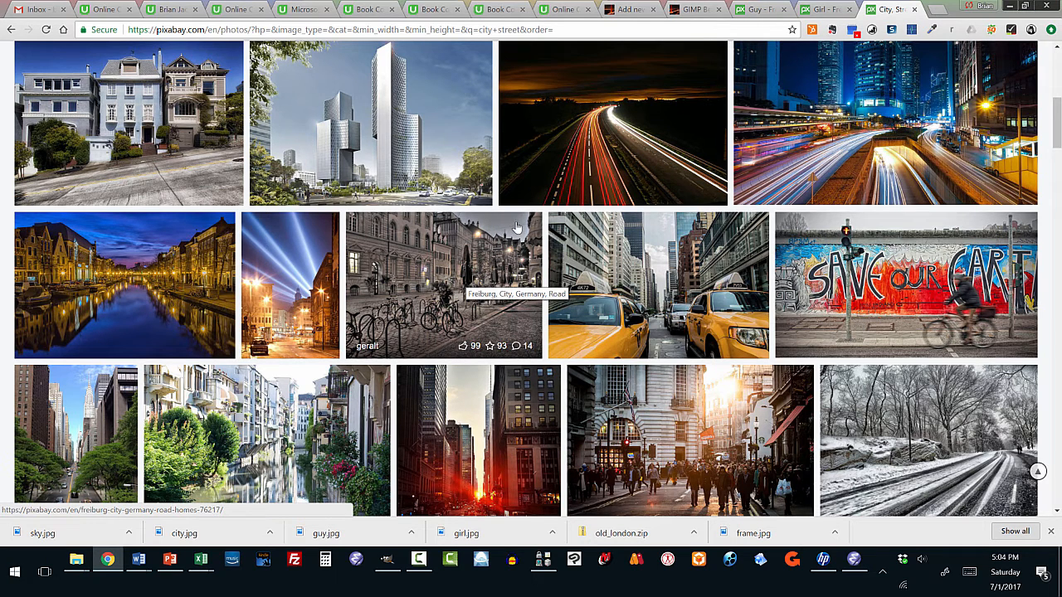
- Open the Freiburg street photo with parked bicycles and examine its download option, licence and related images alongside the guy and girl results
{"action": "left_click", "coordinate": [475, 277]}
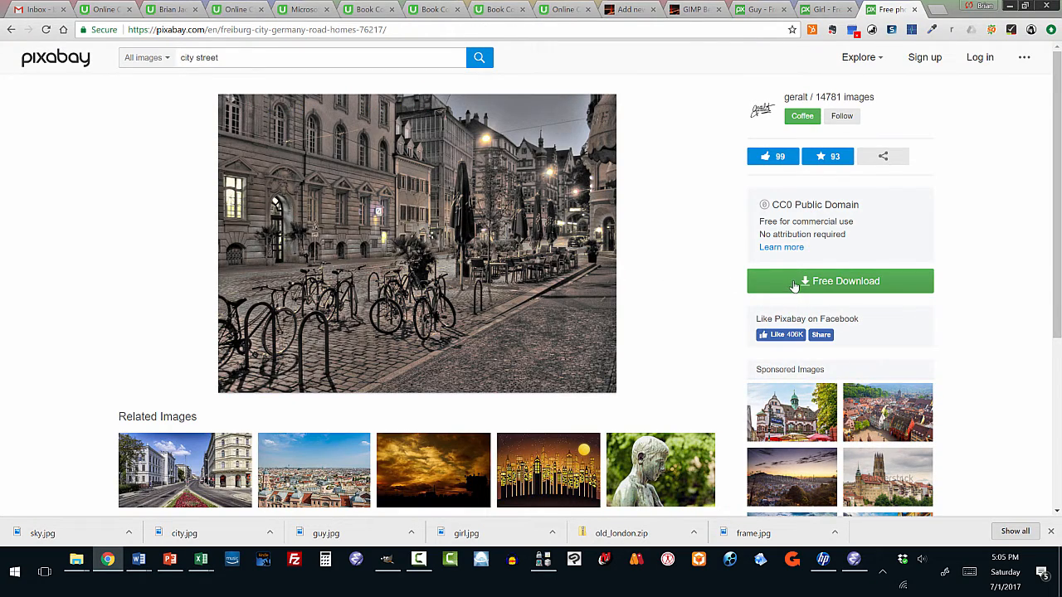
{"action": "scroll", "coordinate": [661, 296], "scroll_direction": "down", "scroll_amount": 3}
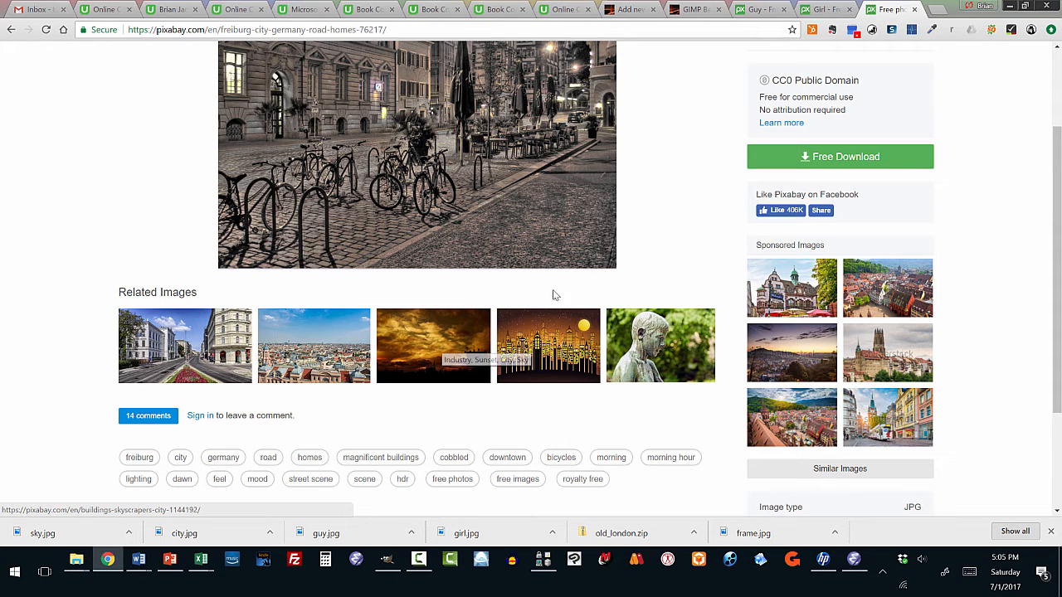
{"action": "scroll", "coordinate": [656, 244], "scroll_direction": "up", "scroll_amount": 3}
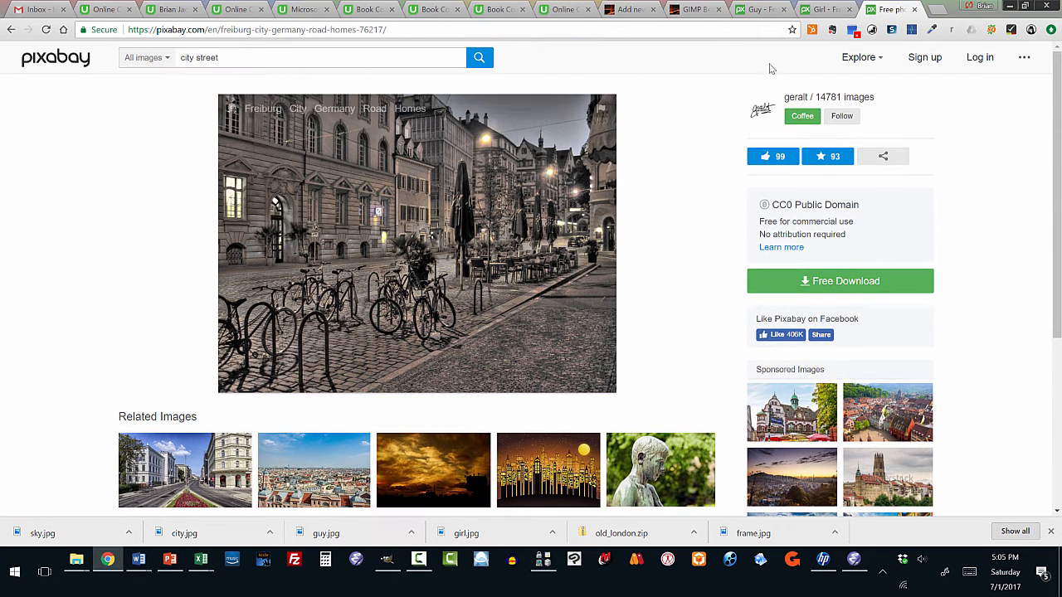
{"action": "left_click", "coordinate": [759, 10]}
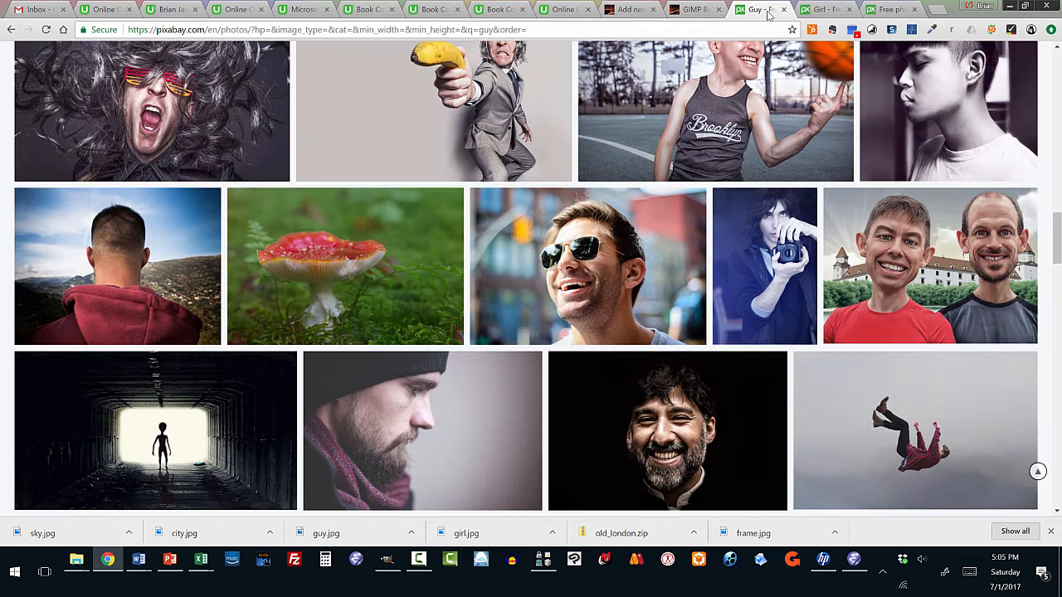
{"action": "left_click", "coordinate": [826, 10]}
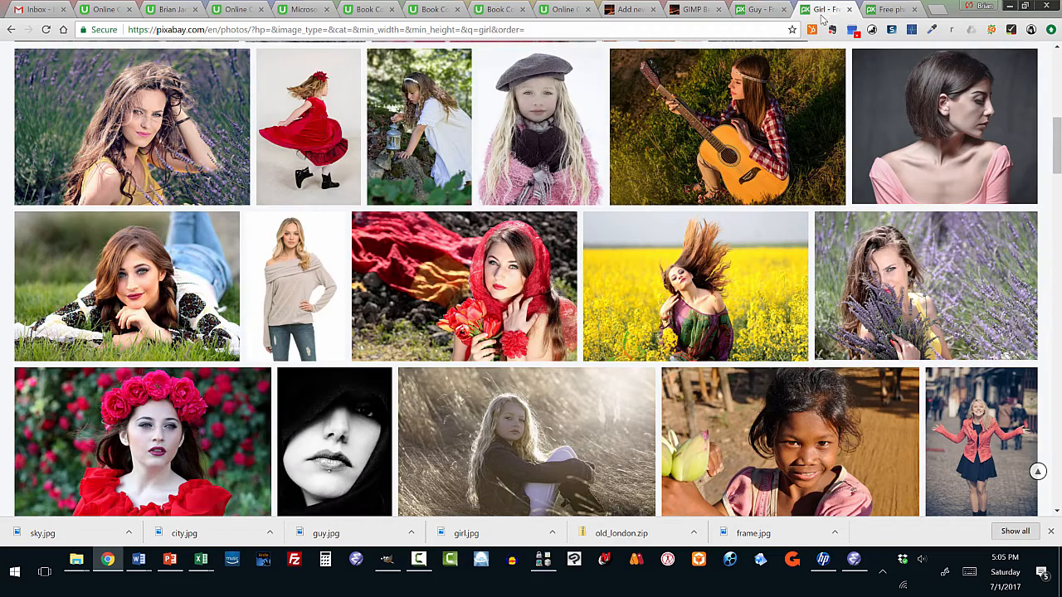
{"action": "left_click", "coordinate": [902, 15]}
{"action": "scroll", "coordinate": [506, 360], "scroll_direction": "down", "scroll_amount": 2}
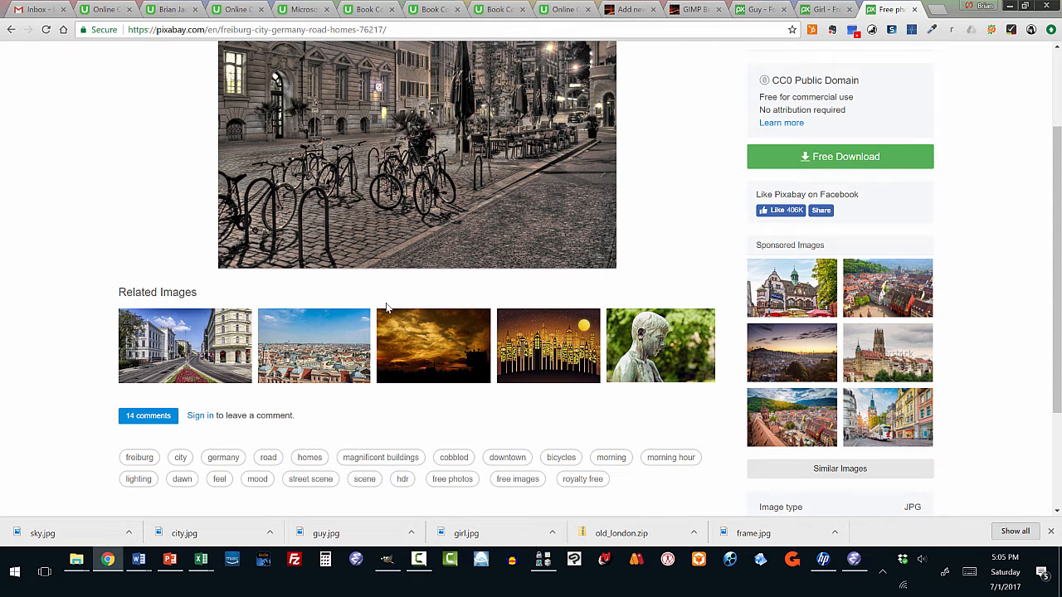
- Switch to PowerPoint and create a new blank presentation
{"action": "left_click", "coordinate": [169, 559]}
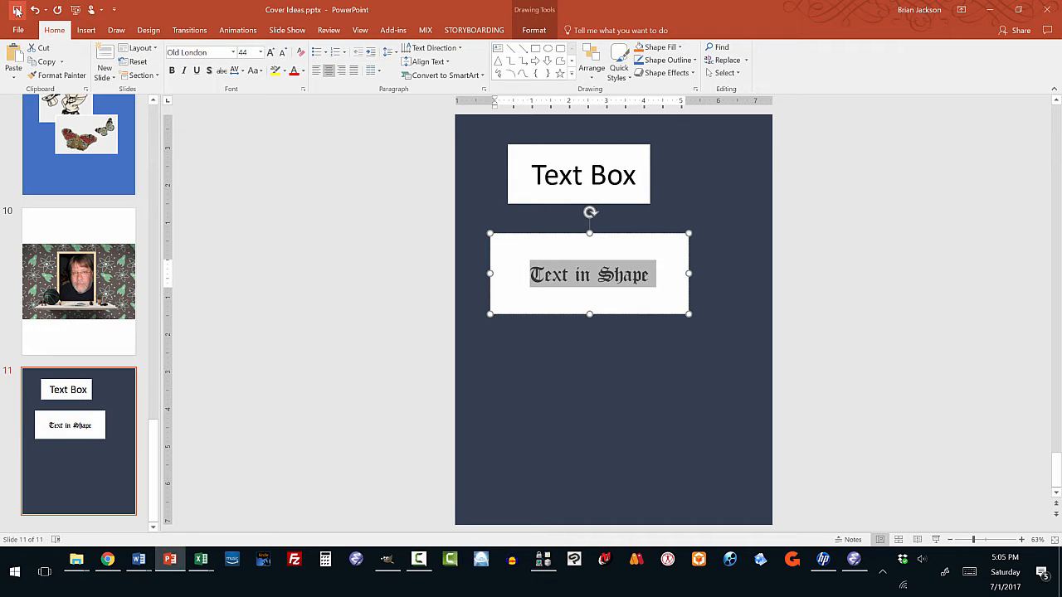
{"action": "left_click", "coordinate": [19, 30]}
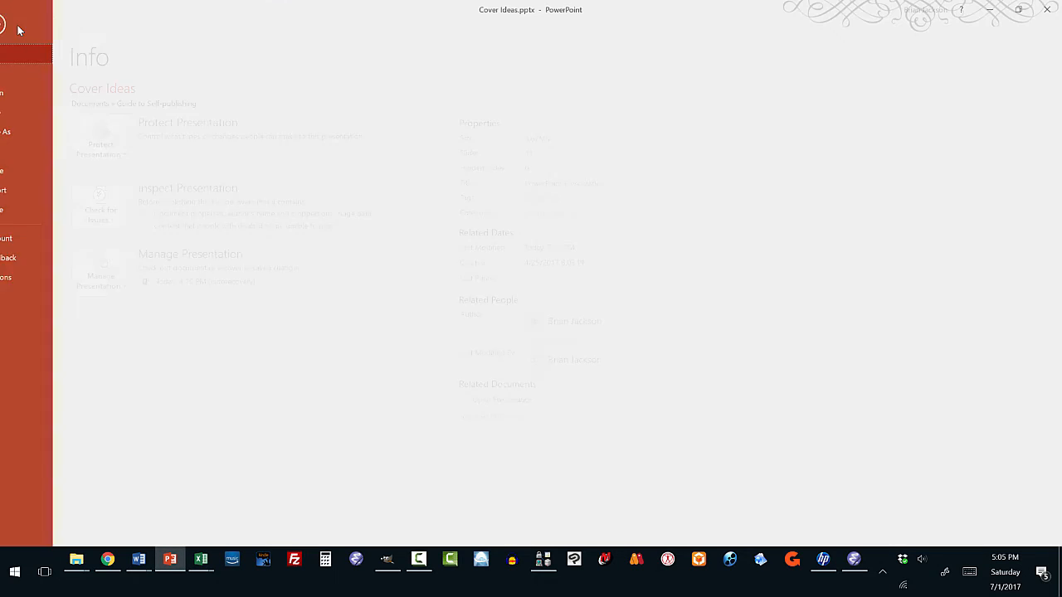
{"action": "left_click", "coordinate": [20, 74]}
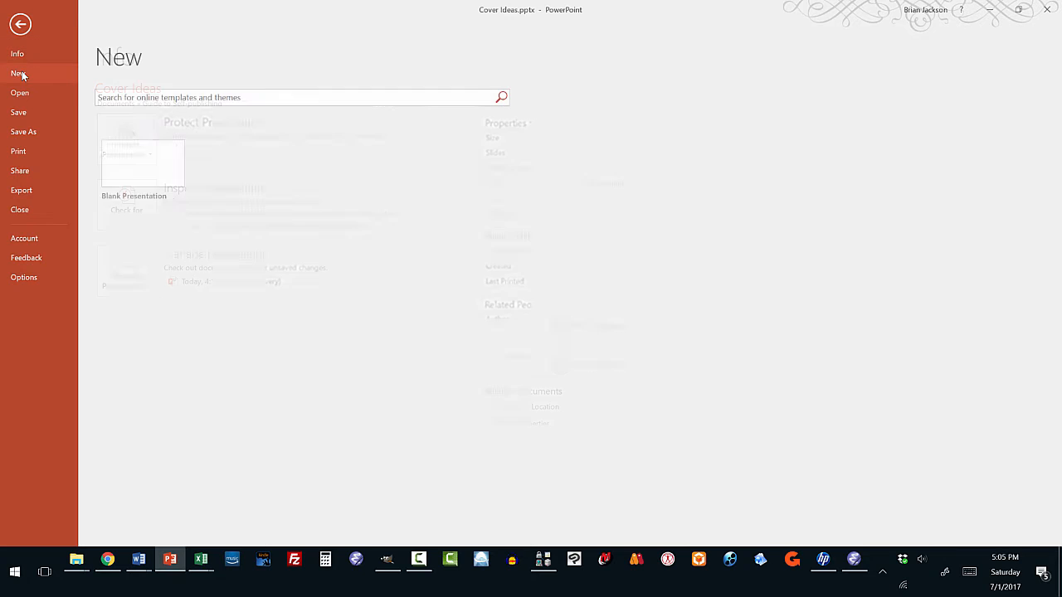
{"action": "left_click", "coordinate": [130, 163]}
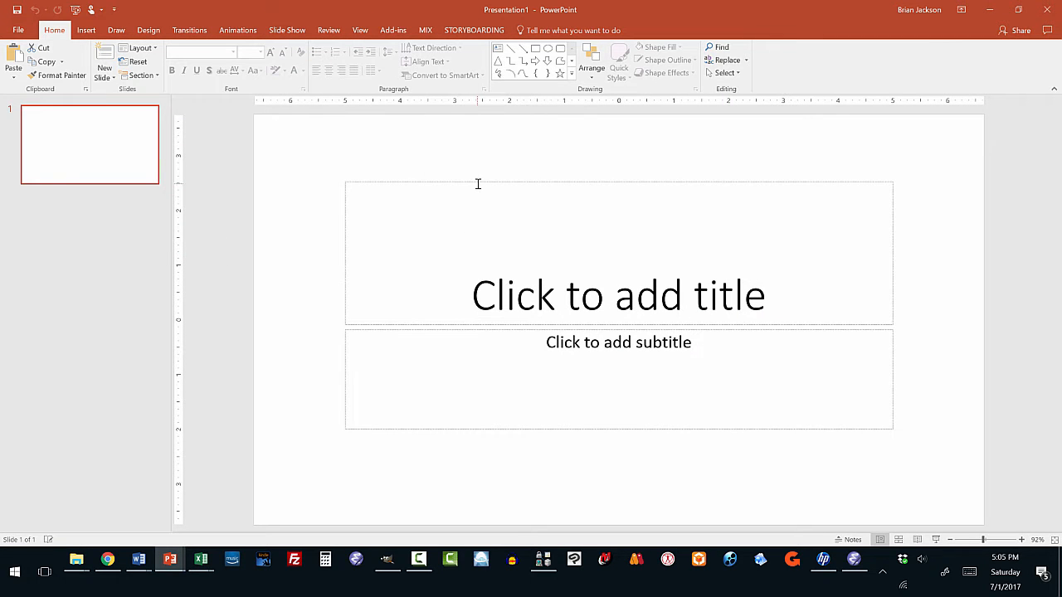
- Delete the title and subtitle placeholders from the first slide
{"action": "left_click", "coordinate": [478, 180]}
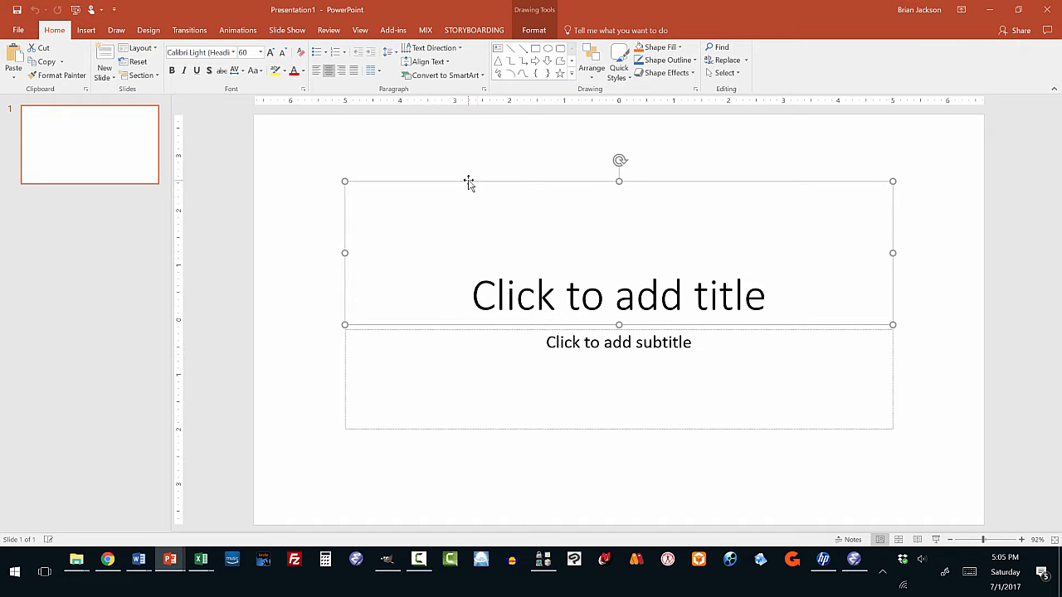
{"action": "key", "text": "Escape"}
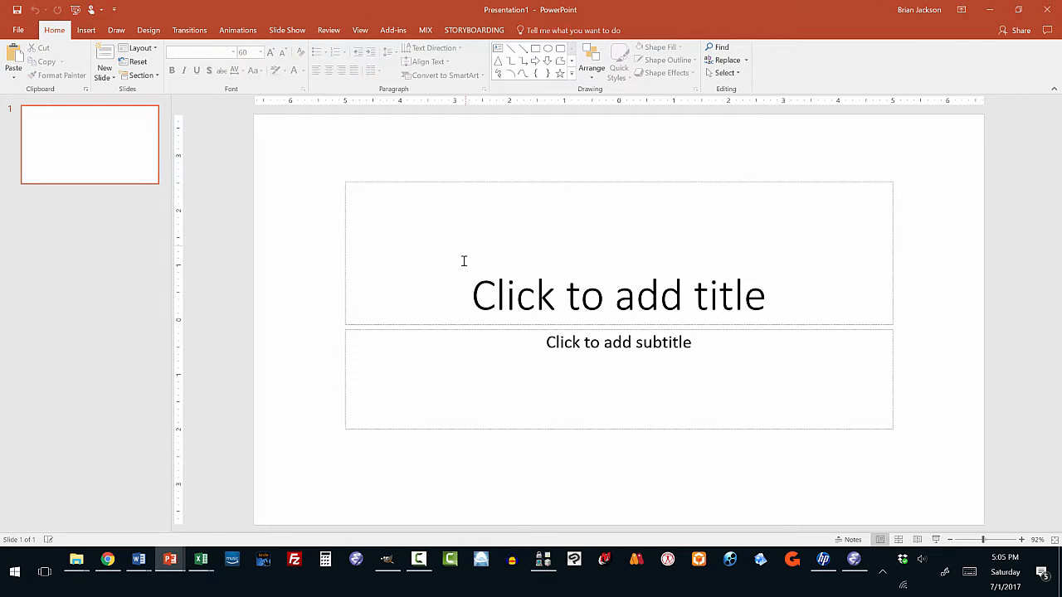
{"action": "left_click", "coordinate": [450, 183]}
{"action": "key", "text": "Escape"}
{"action": "left_click", "coordinate": [456, 181]}
{"action": "key", "text": "Delete"}
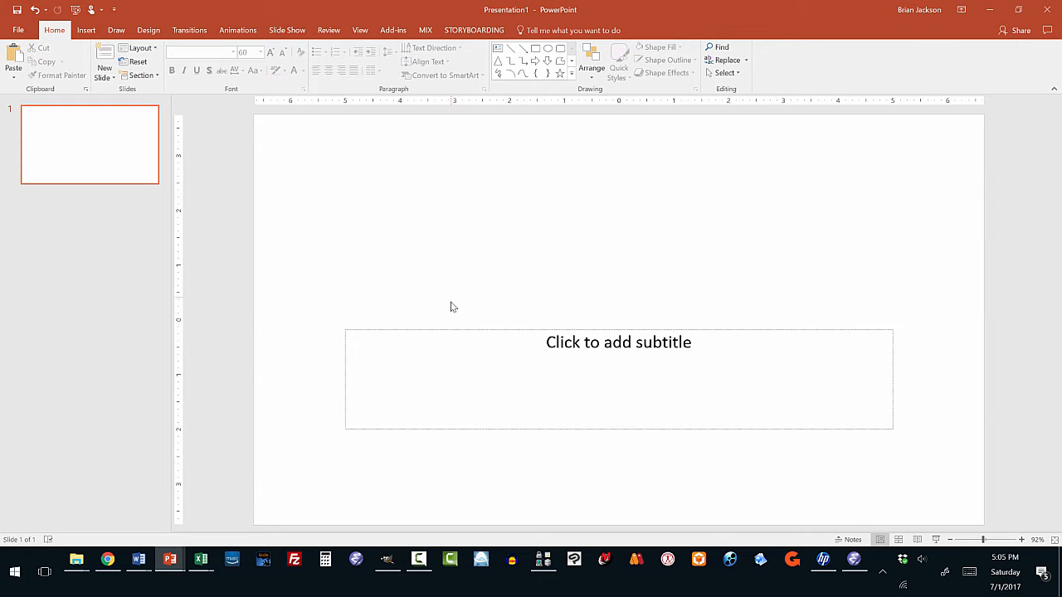
{"action": "left_click", "coordinate": [453, 330]}
{"action": "key", "text": "Delete"}
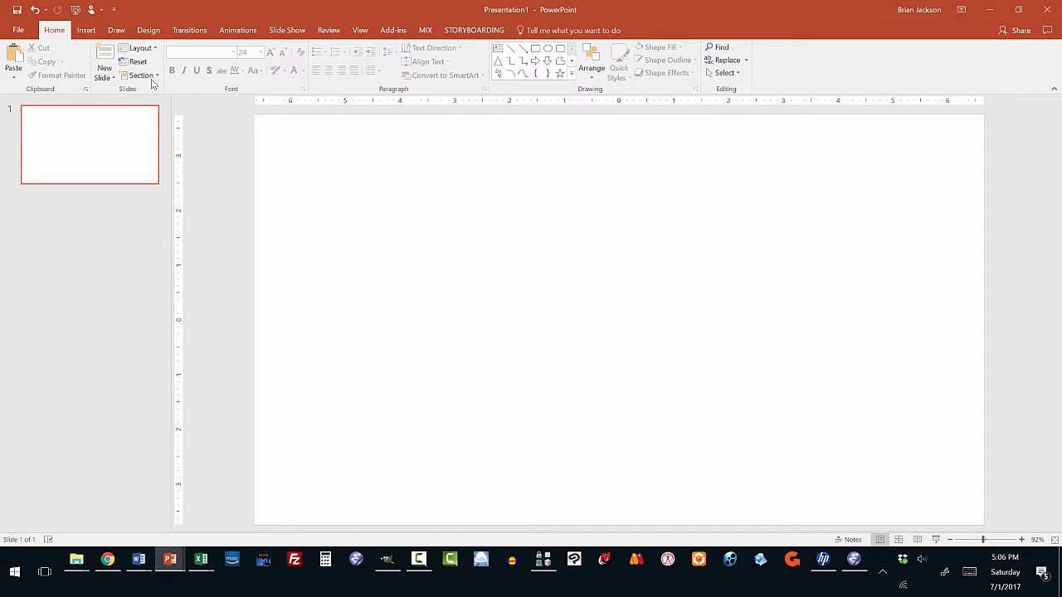
- Open the custom slide size settings and set the slide orientation to Portrait
{"action": "left_click", "coordinate": [149, 27]}
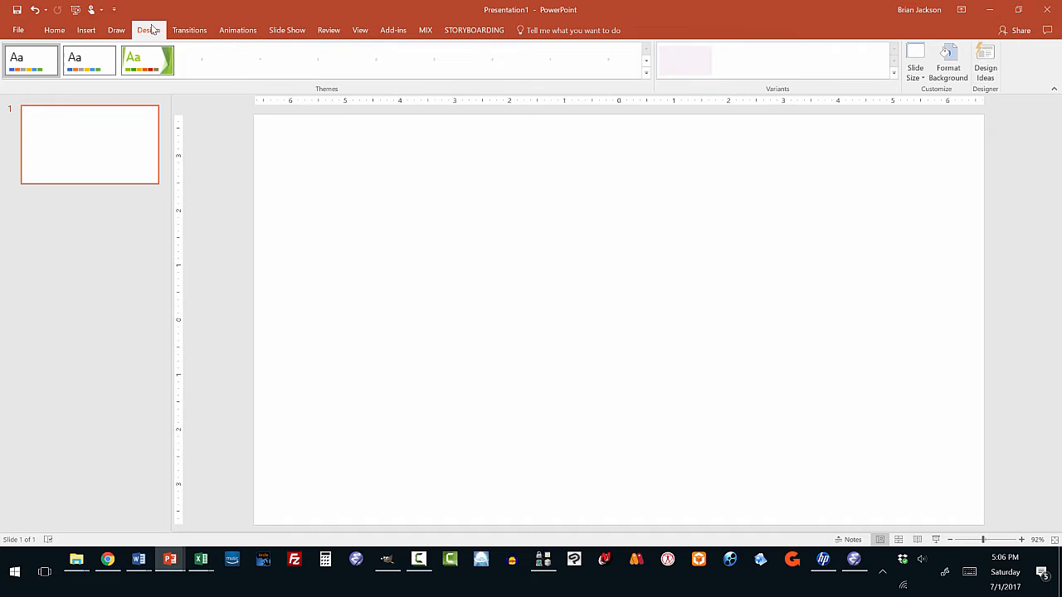
{"action": "left_click", "coordinate": [914, 73]}
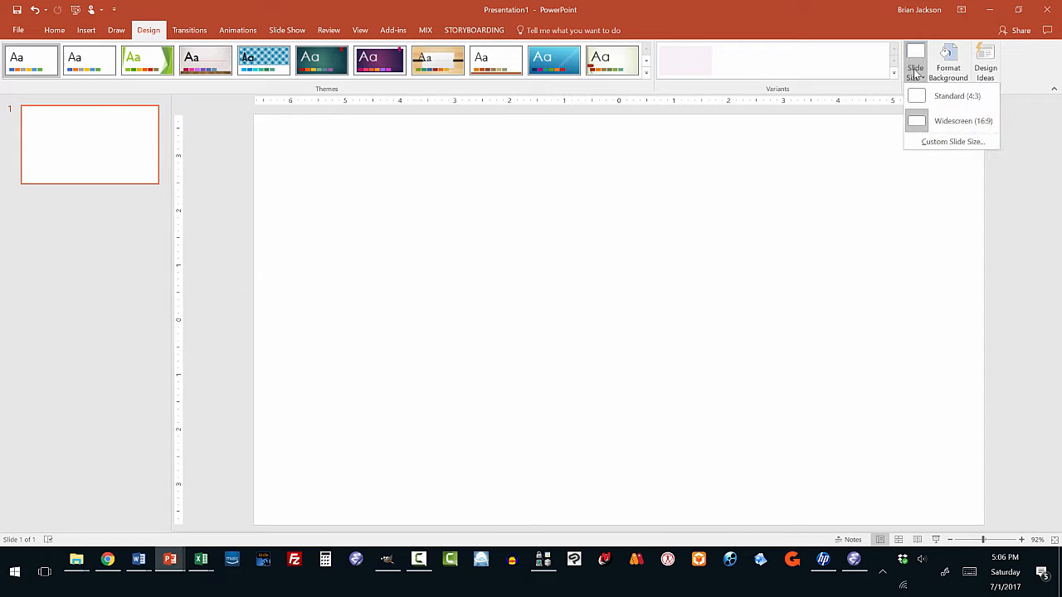
{"action": "left_click", "coordinate": [929, 141]}
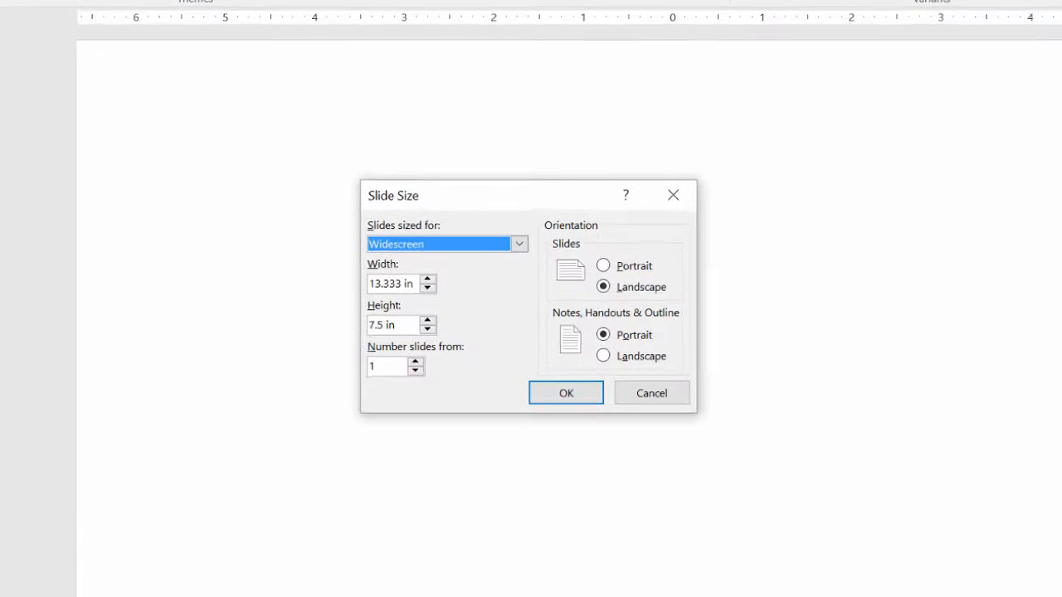
{"action": "left_click", "coordinate": [651, 273]}
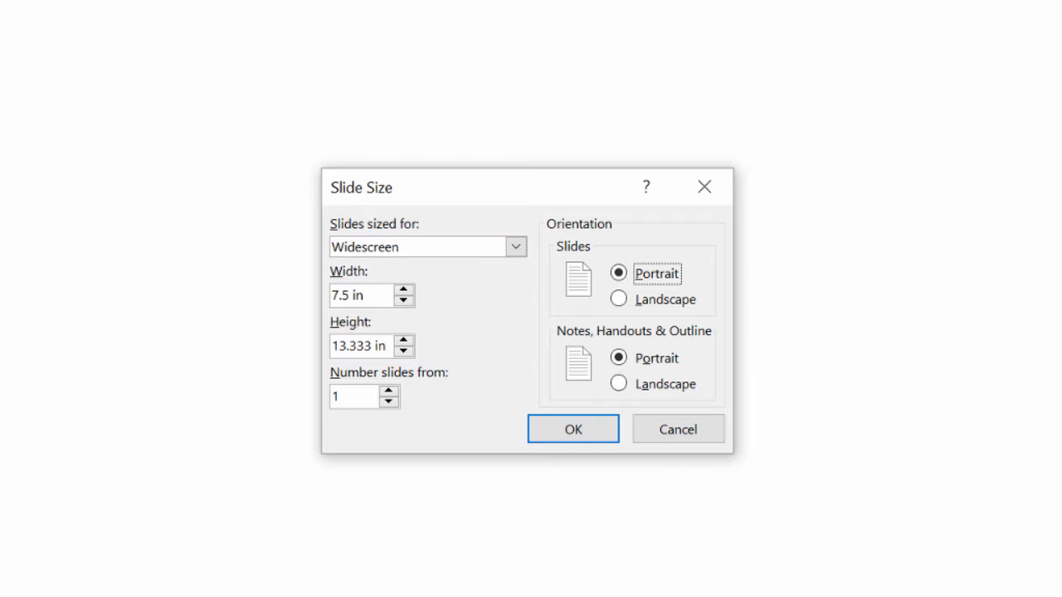
- Switch to Calculator and work out the cover dimensions in inches by dividing 2500 by 300 and 1666 by 300
{"action": "key", "text": "alt+Tab"}
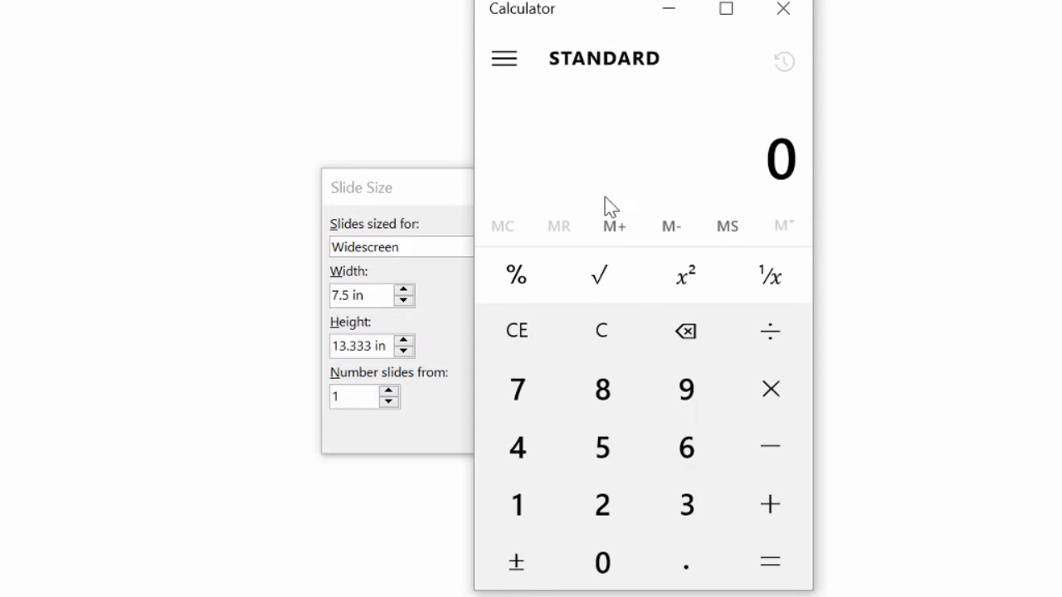
{"action": "type", "text": "500"}
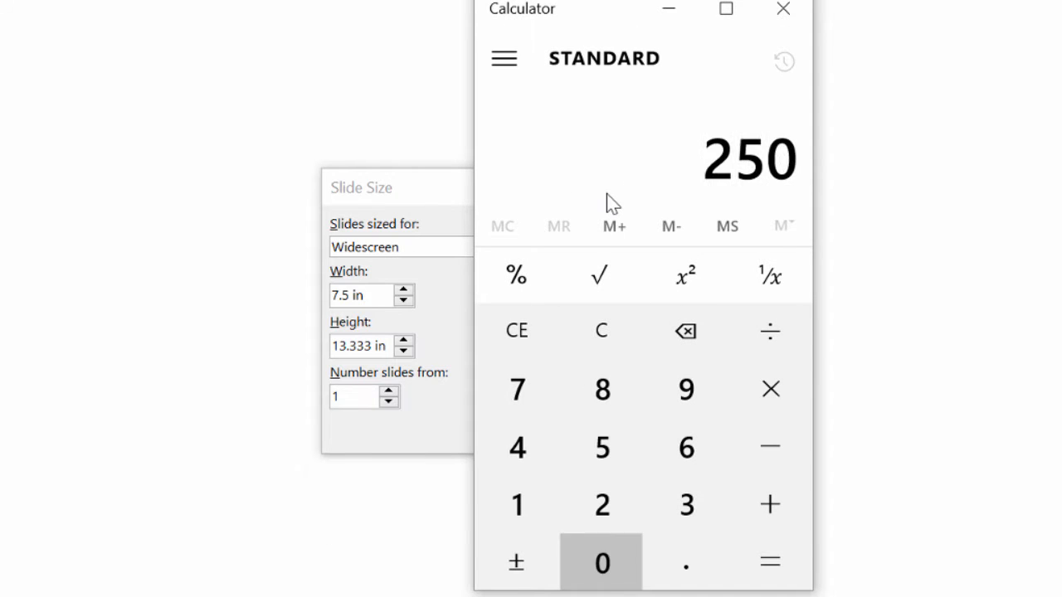
{"action": "key", "text": "slash"}
{"action": "type", "text": "300"}
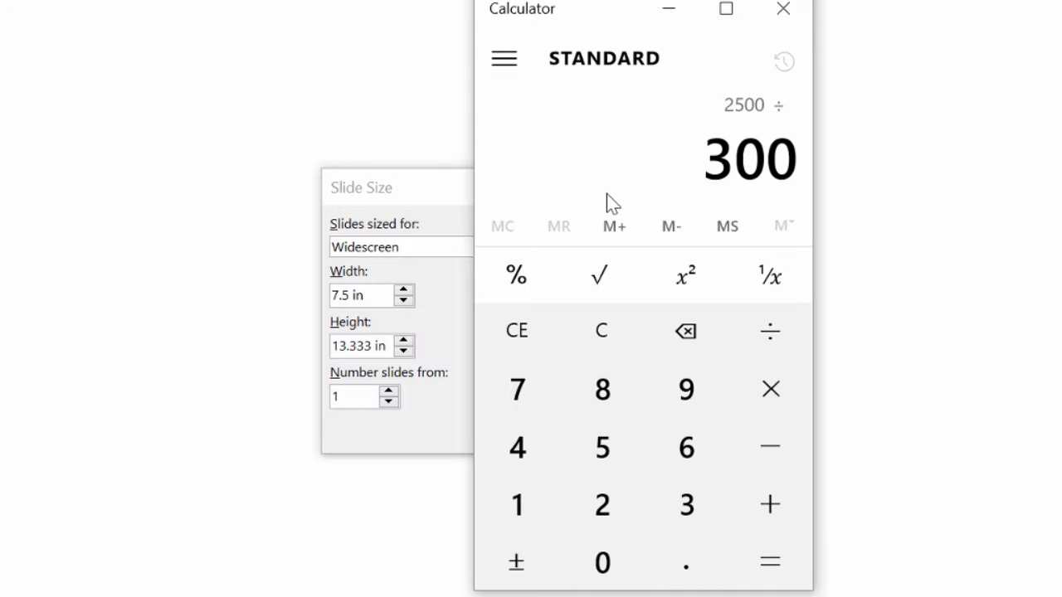
{"action": "key", "text": "Return"}
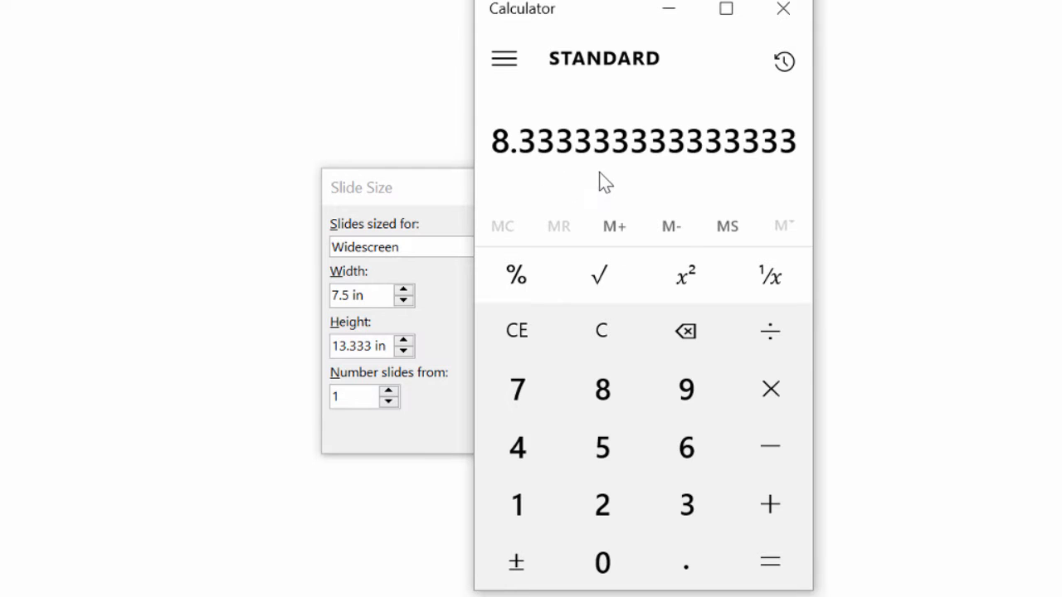
{"action": "type", "text": "1666"}
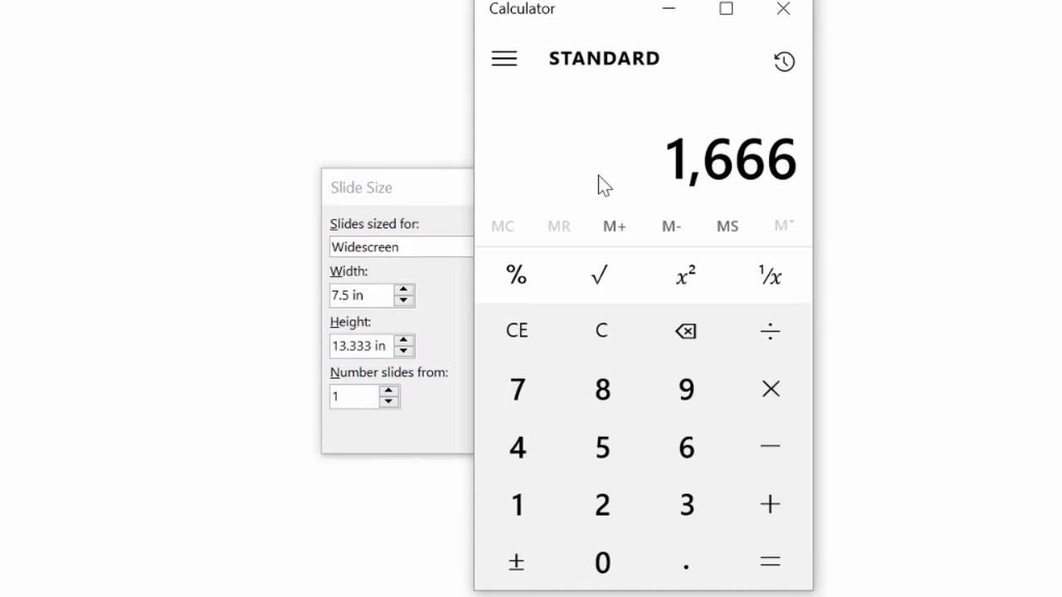
{"action": "type", "text": "/300"}
{"action": "key", "text": "Return"}
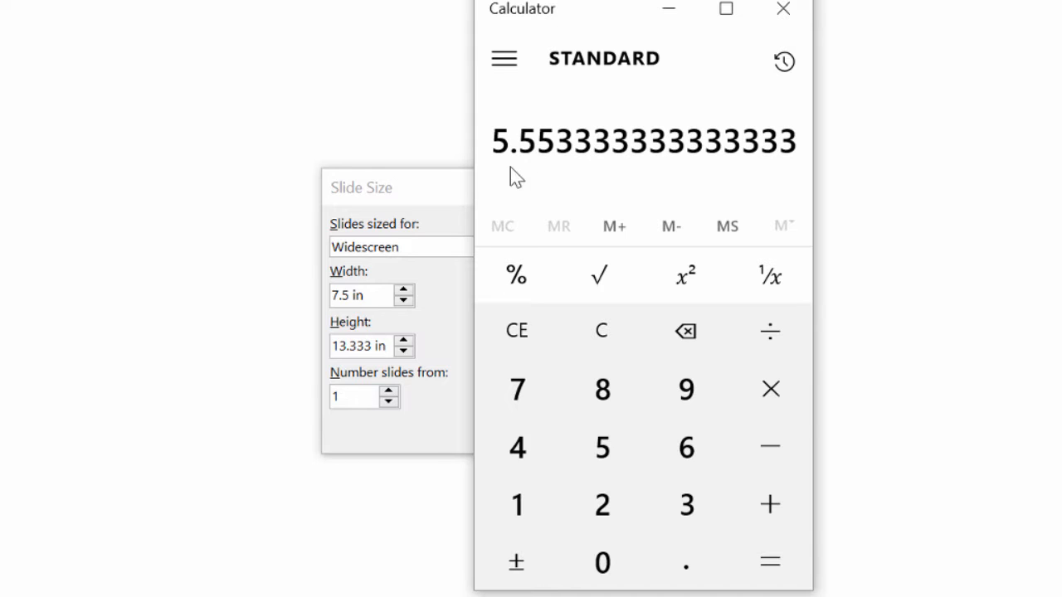
- Set the slide height to 8.33 in and width to 5.55 in, and apply the new size with the Maximize scaling option
{"action": "left_click", "coordinate": [357, 296]}
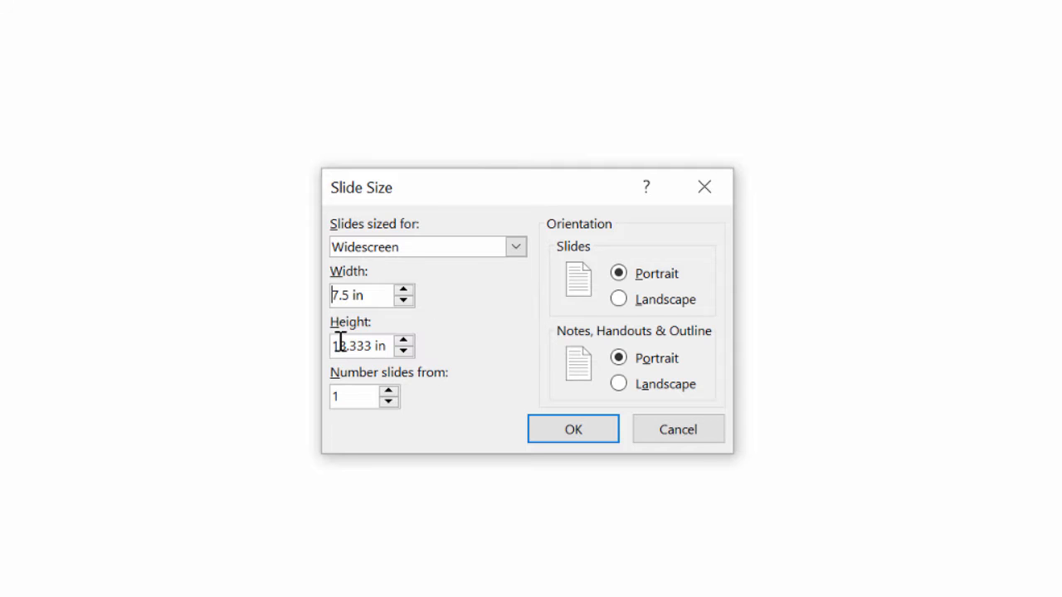
{"action": "left_click_drag", "start_coordinate": [340, 345], "coordinate": [367, 327]}
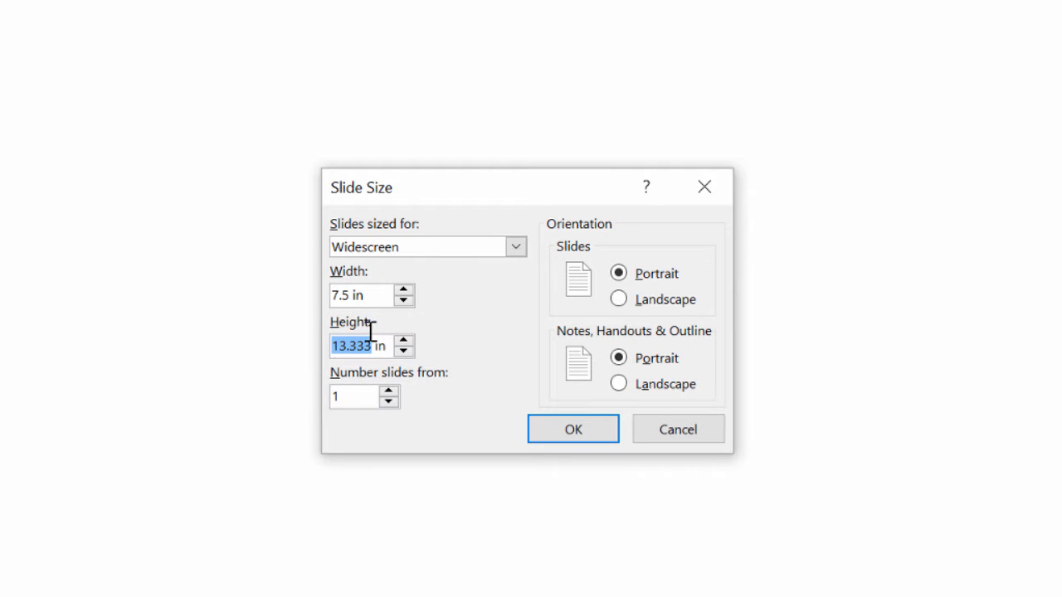
{"action": "type", "text": "8.33"}
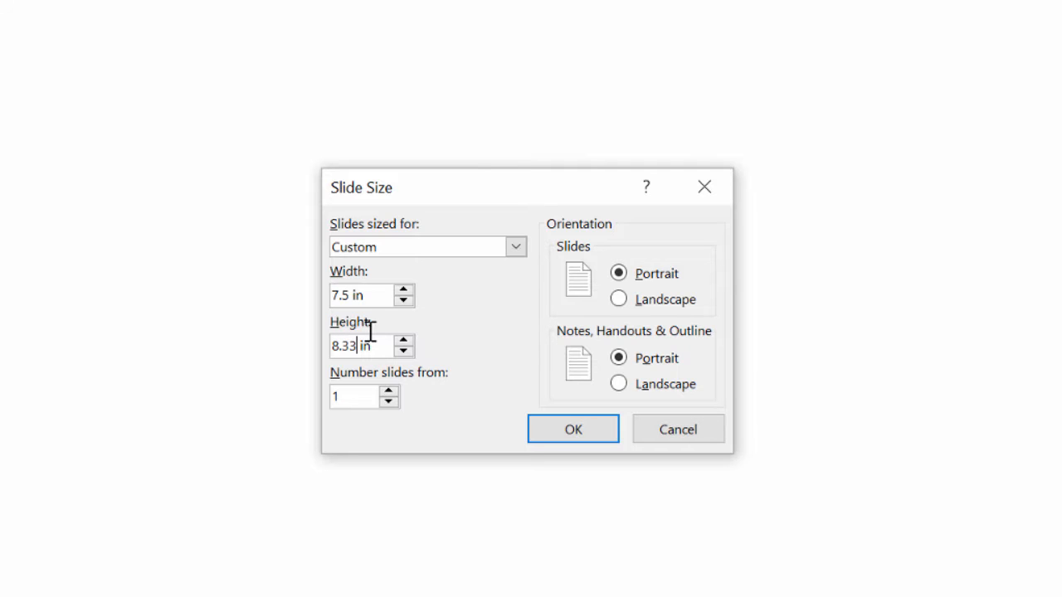
{"action": "left_click", "coordinate": [349, 295]}
{"action": "key", "text": "BackSpace"}
{"action": "key", "text": "BackSpace"}
{"action": "type", "text": "5.55"}
{"action": "left_click", "coordinate": [572, 432]}
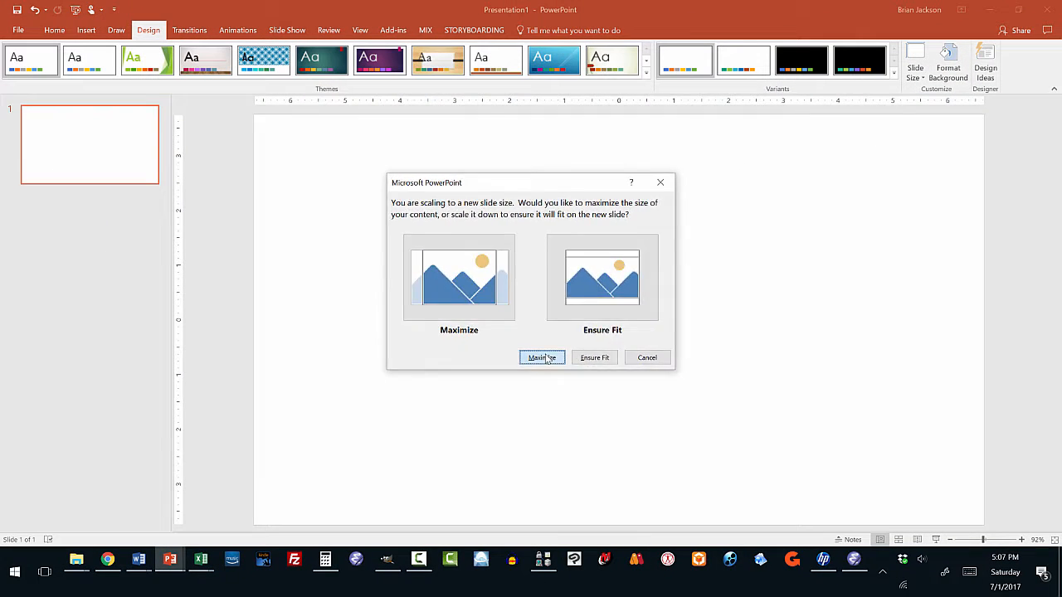
{"action": "left_click", "coordinate": [549, 482]}
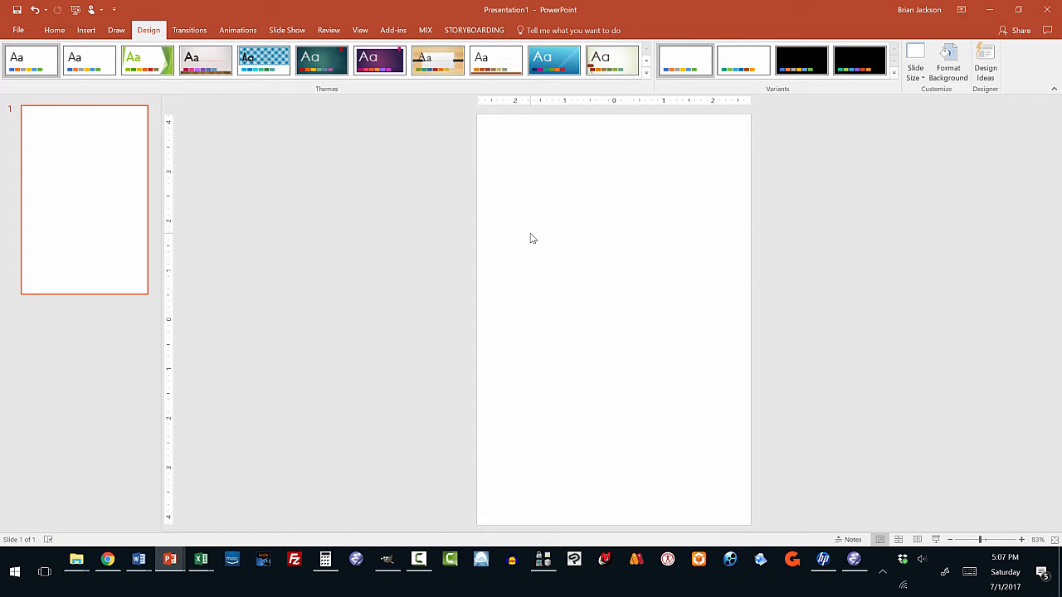
- Insert the picture city.jpg from the How to Make Book Cover Using Microsoft PowerPoint 2013 folder onto the slide
{"action": "left_click", "coordinate": [87, 31]}
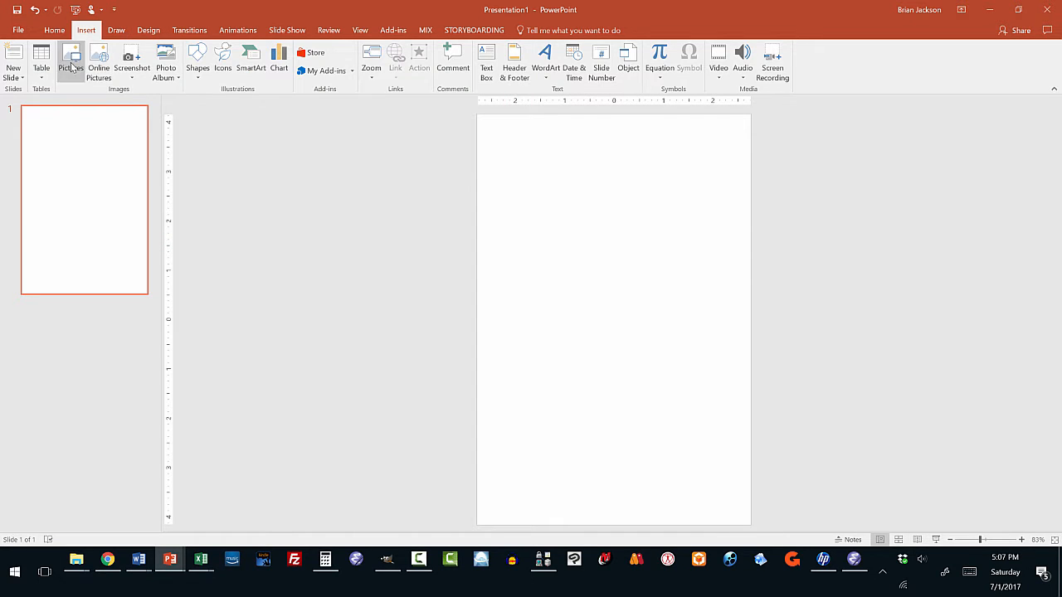
{"action": "left_click", "coordinate": [71, 59]}
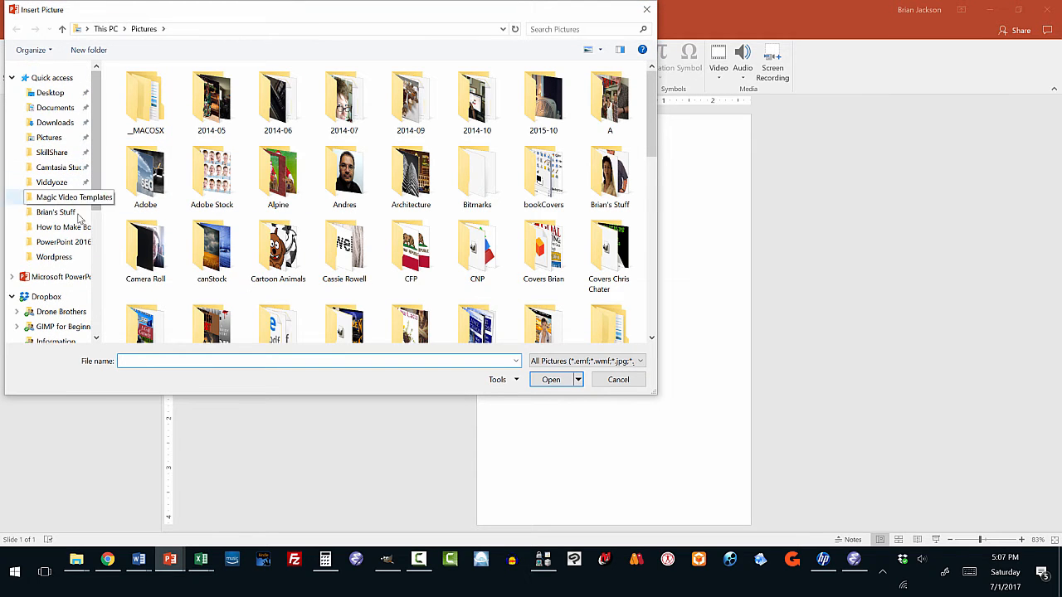
{"action": "left_click", "coordinate": [75, 228]}
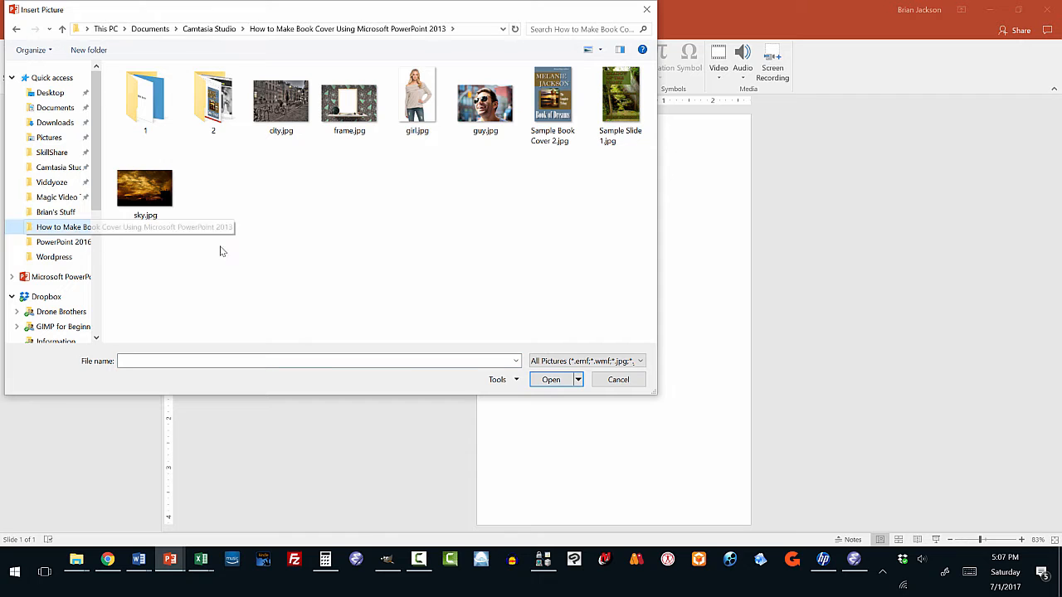
{"action": "double_click", "coordinate": [281, 101]}
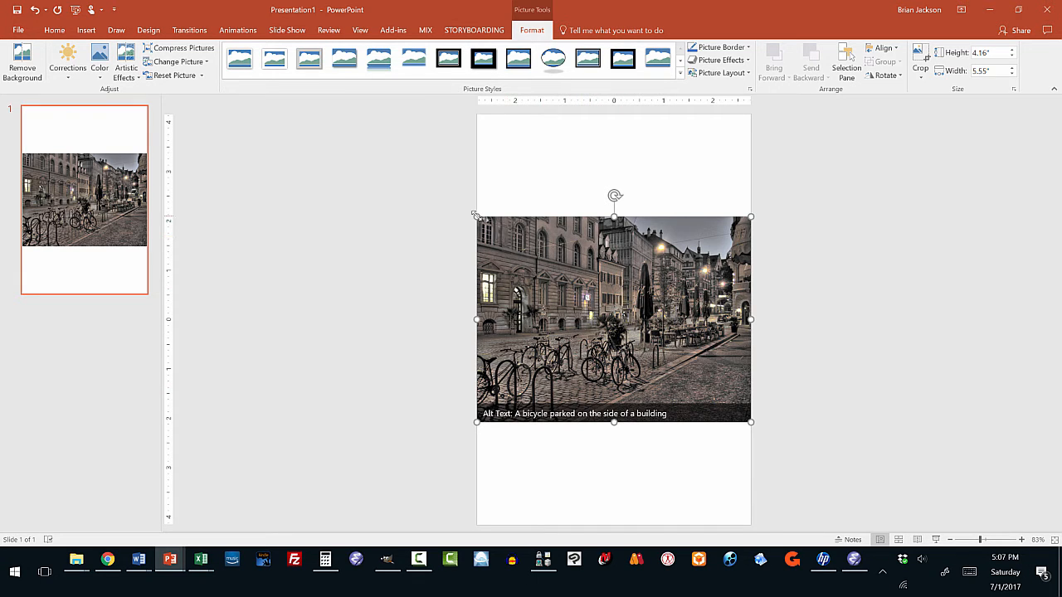
- Enlarge the city photo to the slide's full 8.33 in height and crop its overhanging left part to a 5.55 in width
{"action": "left_click_drag", "start_coordinate": [475, 215], "coordinate": [380, 113]}
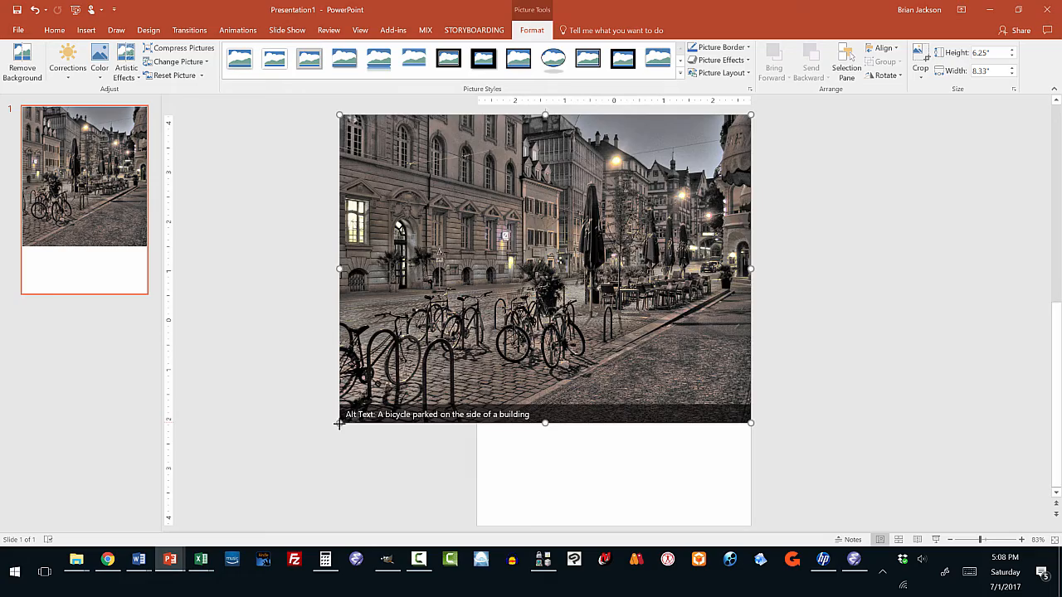
{"action": "left_click_drag", "start_coordinate": [339, 423], "coordinate": [310, 525]}
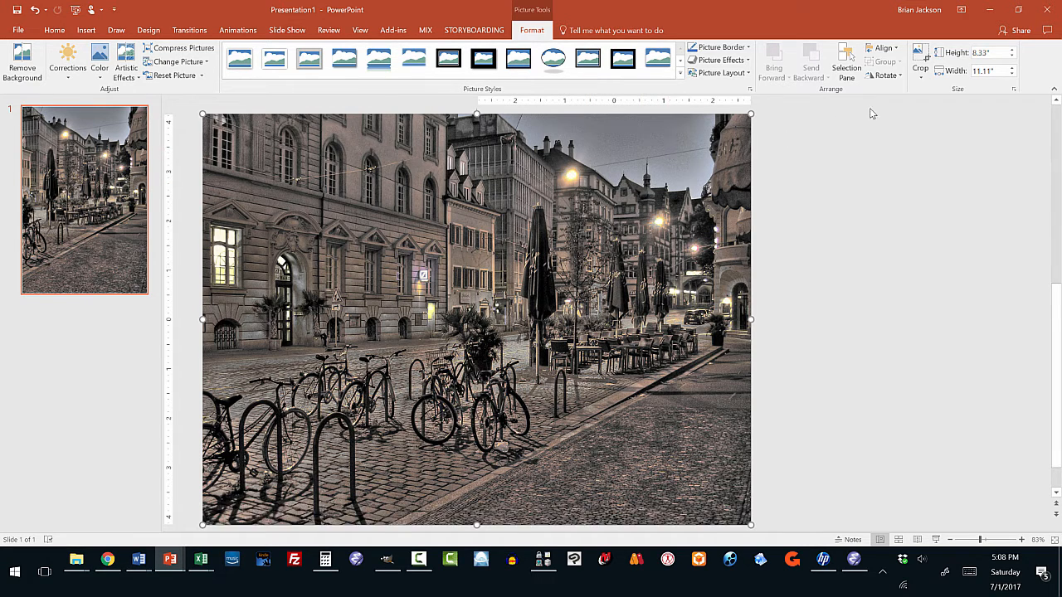
{"action": "left_click", "coordinate": [919, 57]}
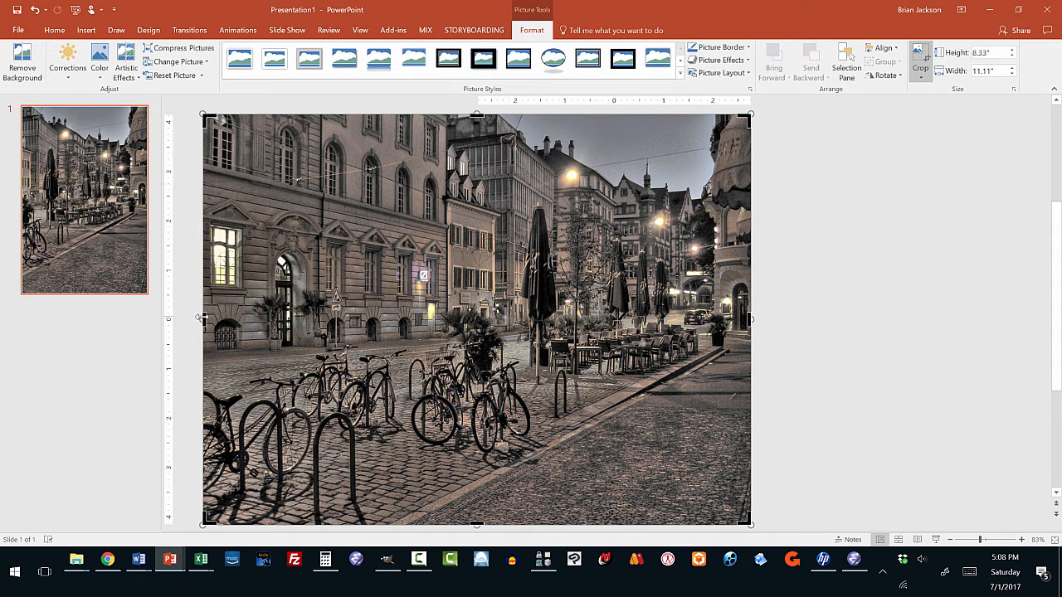
{"action": "left_click_drag", "start_coordinate": [207, 318], "coordinate": [477, 310]}
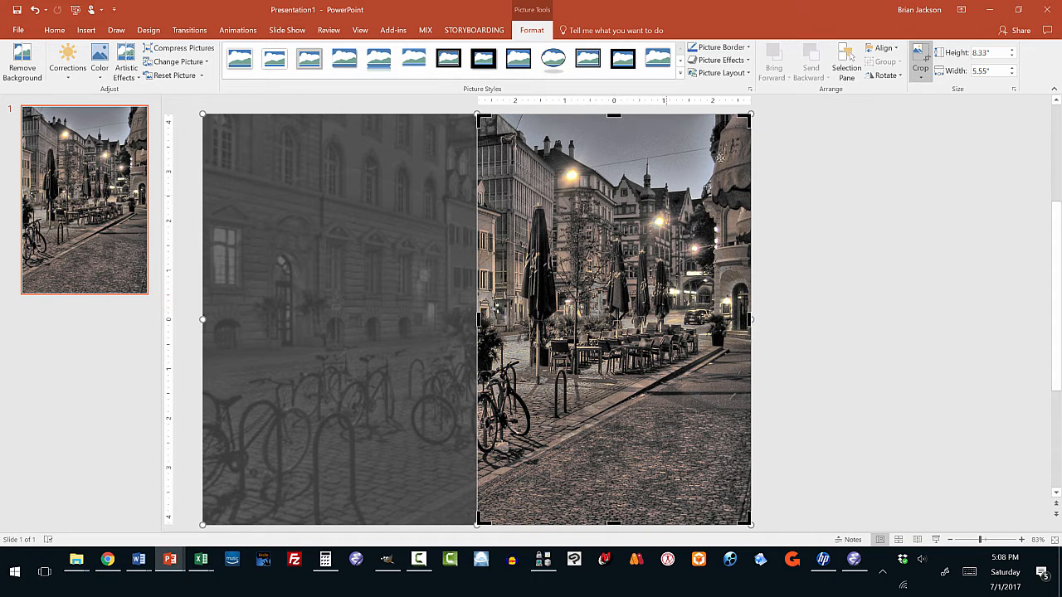
{"action": "left_click", "coordinate": [920, 76]}
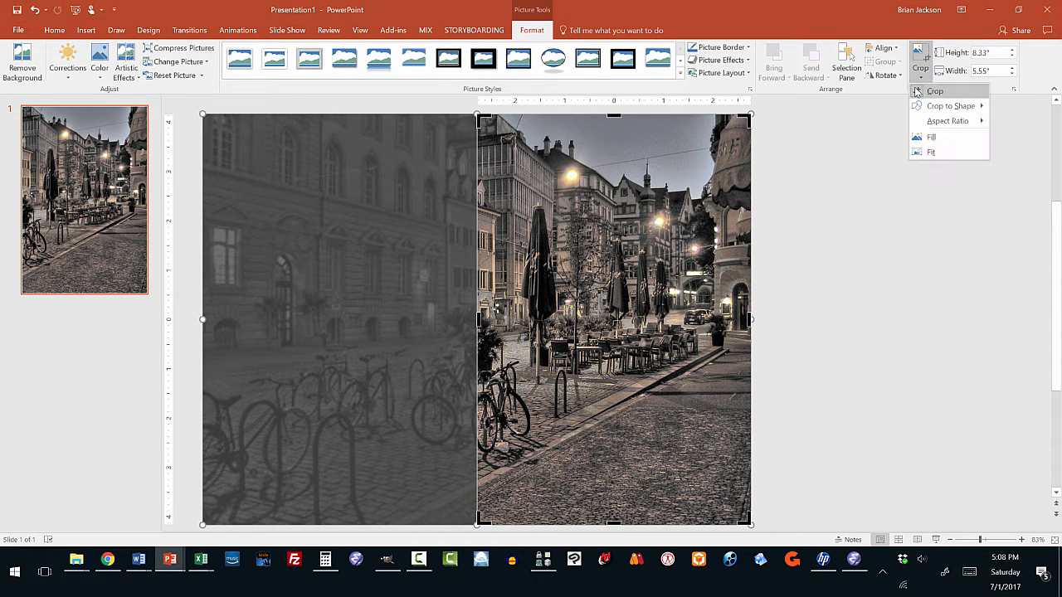
{"action": "left_click", "coordinate": [916, 89]}
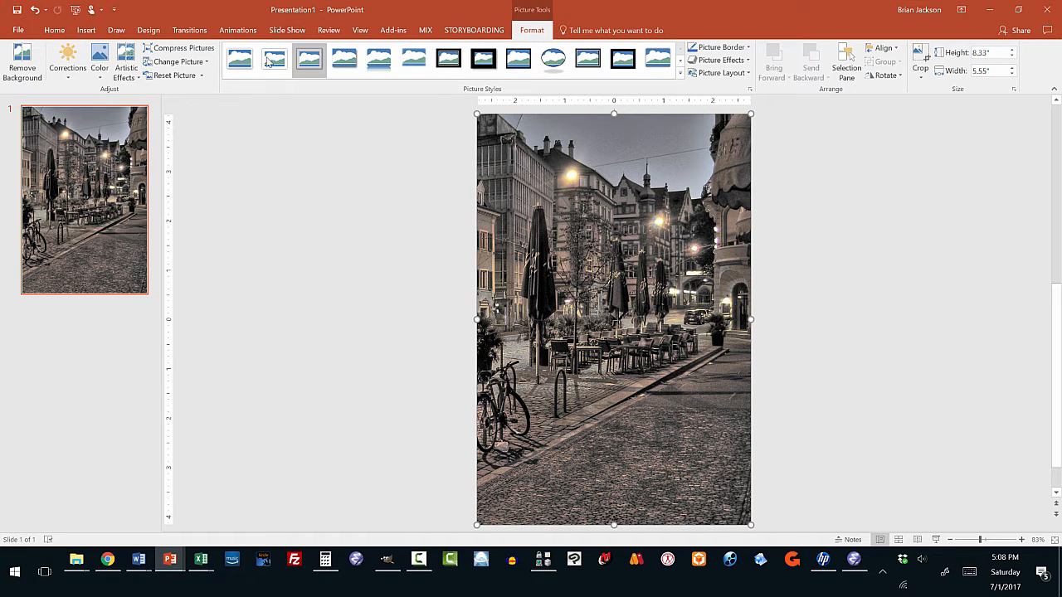
- Save the presentation as bookCover.pptx in the How to Make Book Cover Using Microsoft PowerPoint 2013 folder
{"action": "left_click", "coordinate": [18, 31]}
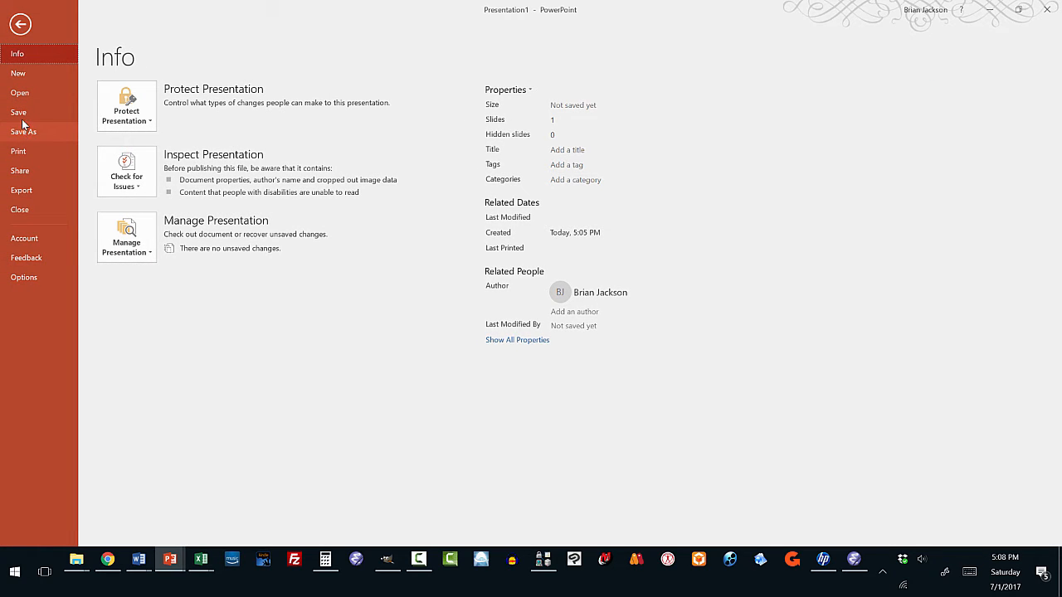
{"action": "left_click", "coordinate": [25, 131]}
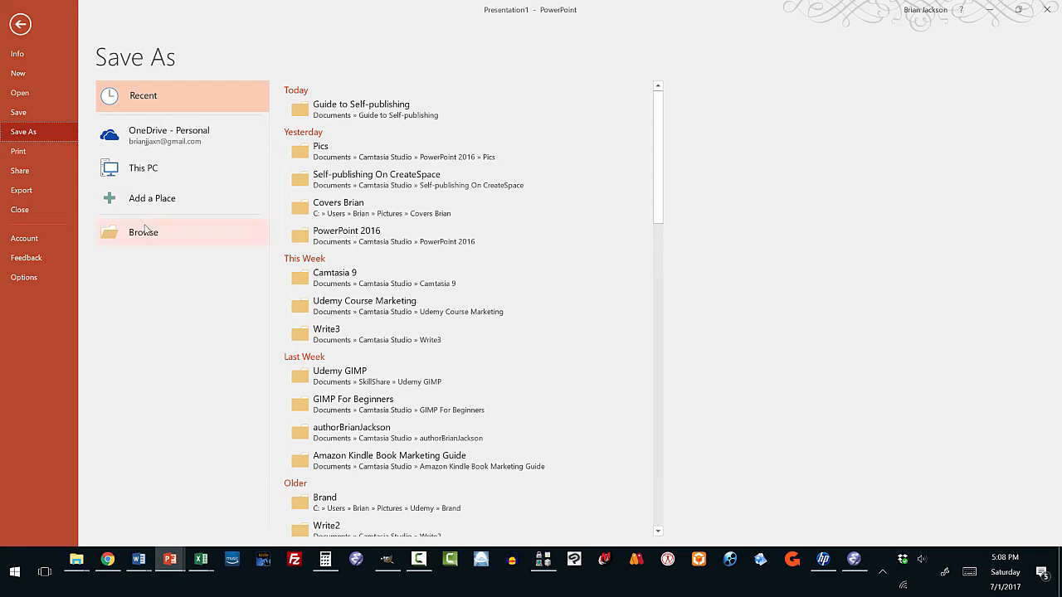
{"action": "left_click", "coordinate": [144, 231]}
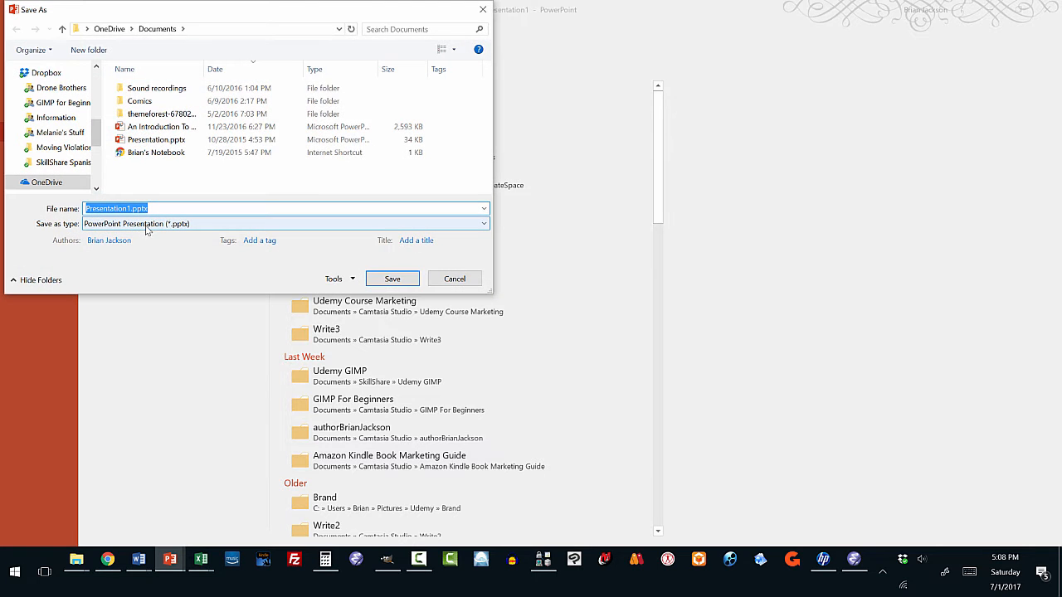
{"action": "left_click_drag", "start_coordinate": [99, 135], "coordinate": [98, 113]}
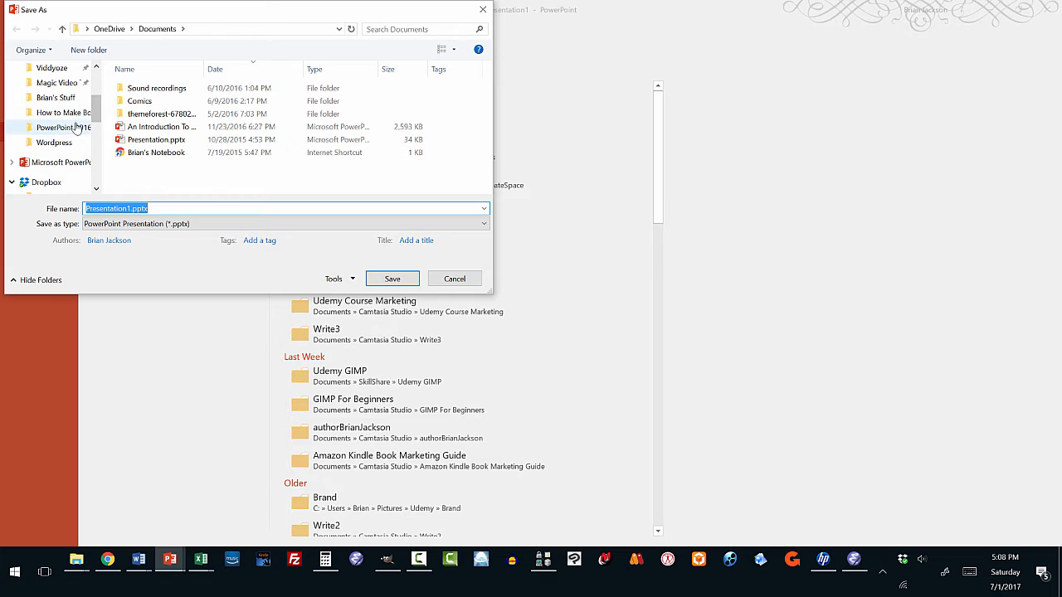
{"action": "left_click", "coordinate": [73, 115]}
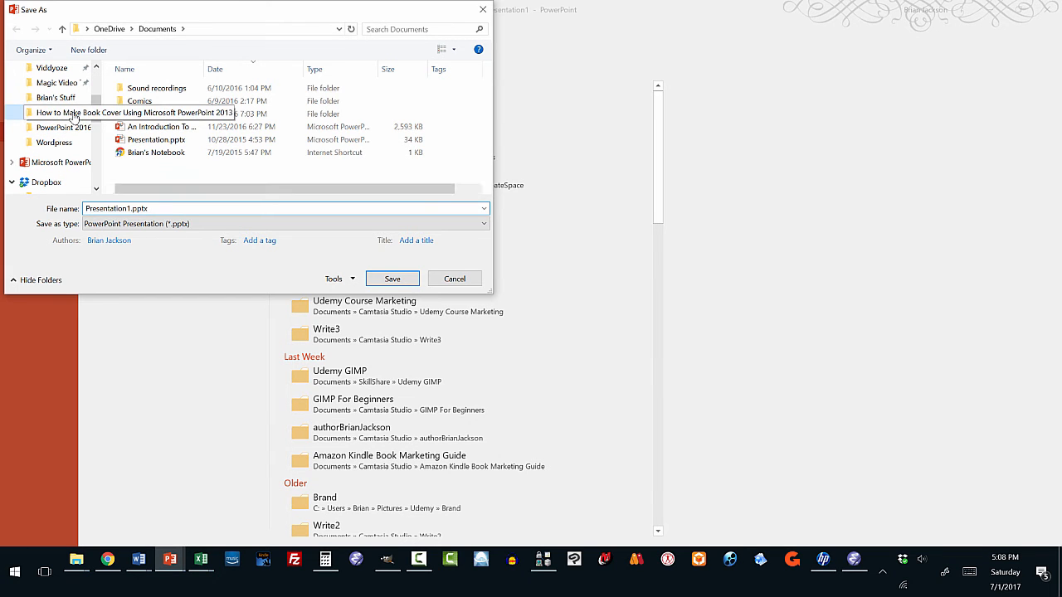
{"action": "left_click", "coordinate": [130, 208]}
{"action": "left_click", "coordinate": [130, 208]}
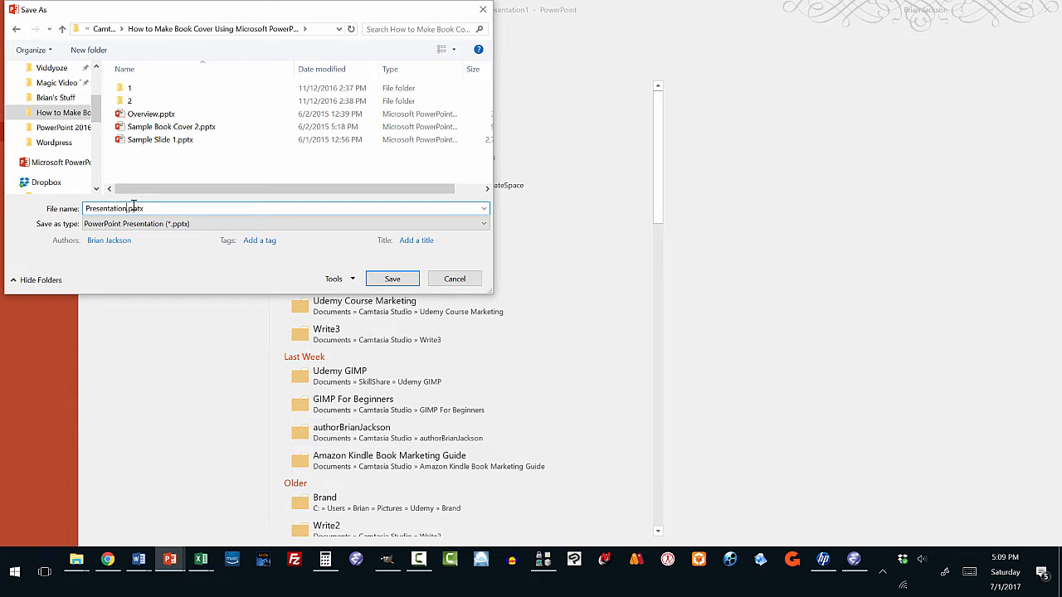
{"action": "key", "text": "BackSpace"}
{"action": "key", "text": "BackSpace"}
{"action": "key", "text": "BackSpace"}
{"action": "key", "text": "BackSpace"}
{"action": "key", "text": "BackSpace"}
{"action": "key", "text": "BackSpace"}
{"action": "key", "text": "BackSpace"}
{"action": "key", "text": "BackSpace"}
{"action": "key", "text": "BackSpace"}
{"action": "key", "text": "BackSpace"}
{"action": "key", "text": "BackSpace"}
{"action": "key", "text": "BackSpace"}
{"action": "type", "text": "bookCove"}
{"action": "key", "text": "Return"}
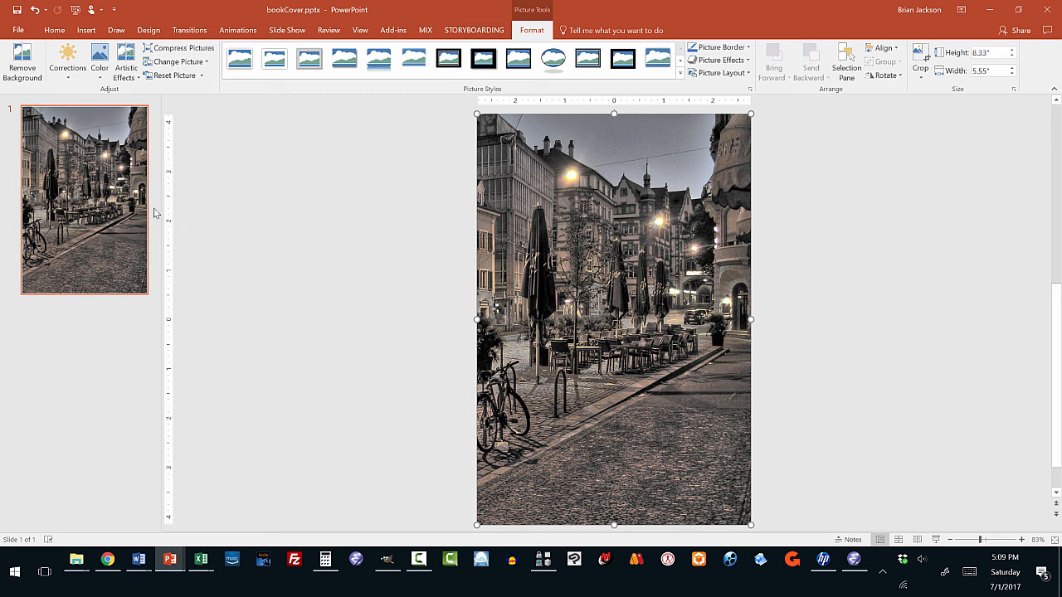
- Duplicate the slide and start Remove Background on the city photo of the second slide
{"action": "right_click", "coordinate": [95, 198]}
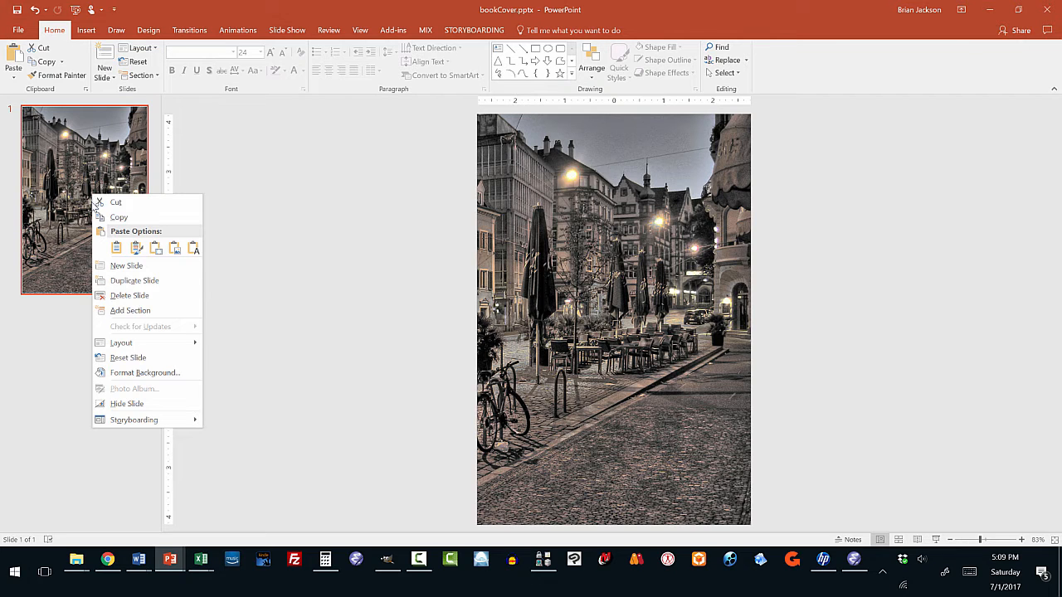
{"action": "left_click", "coordinate": [122, 281]}
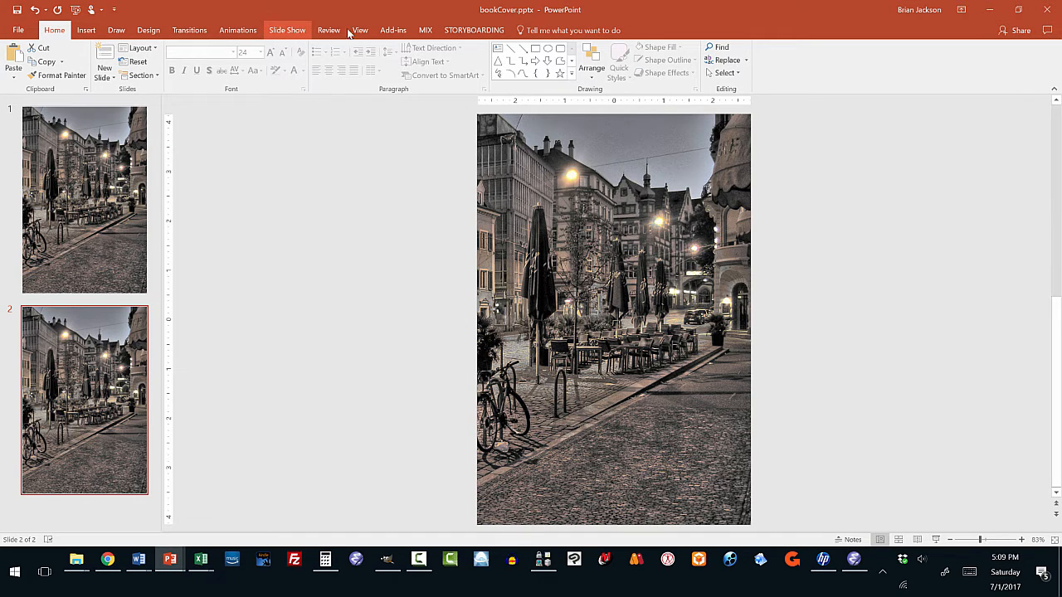
{"action": "left_click", "coordinate": [567, 179]}
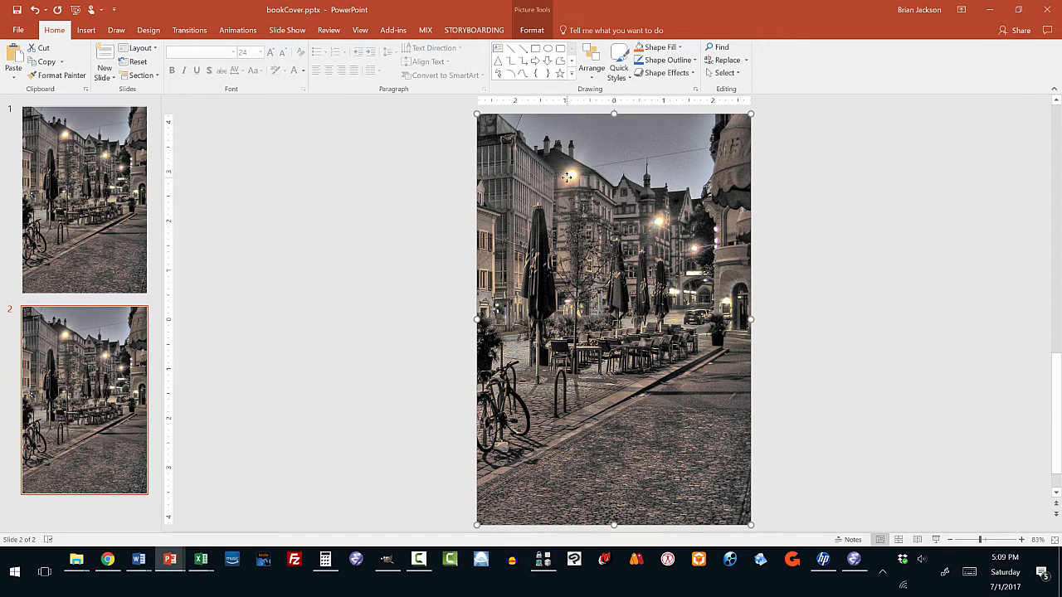
{"action": "left_click", "coordinate": [529, 31]}
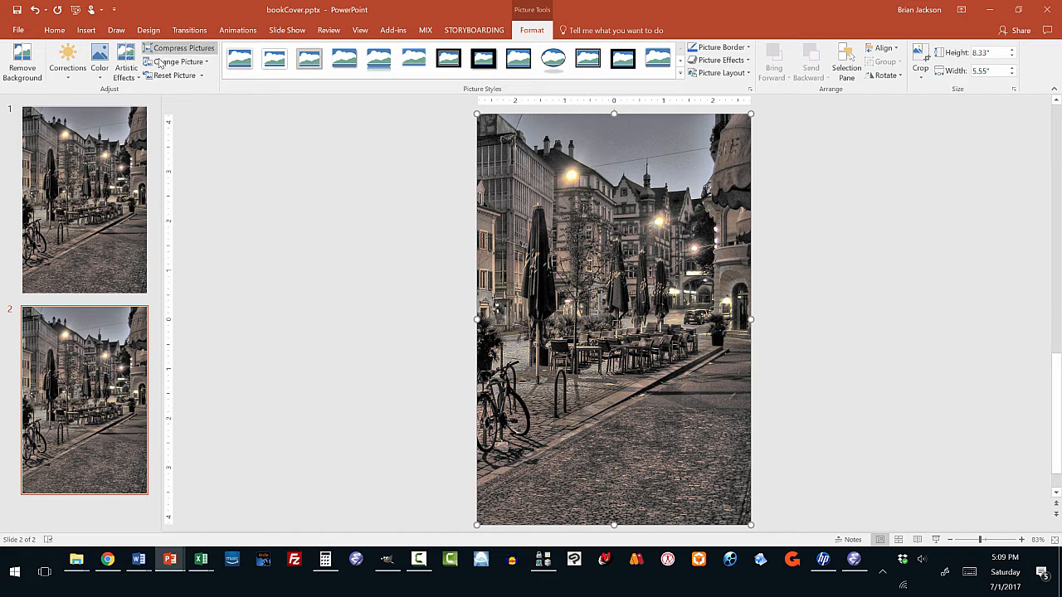
{"action": "left_click", "coordinate": [21, 70]}
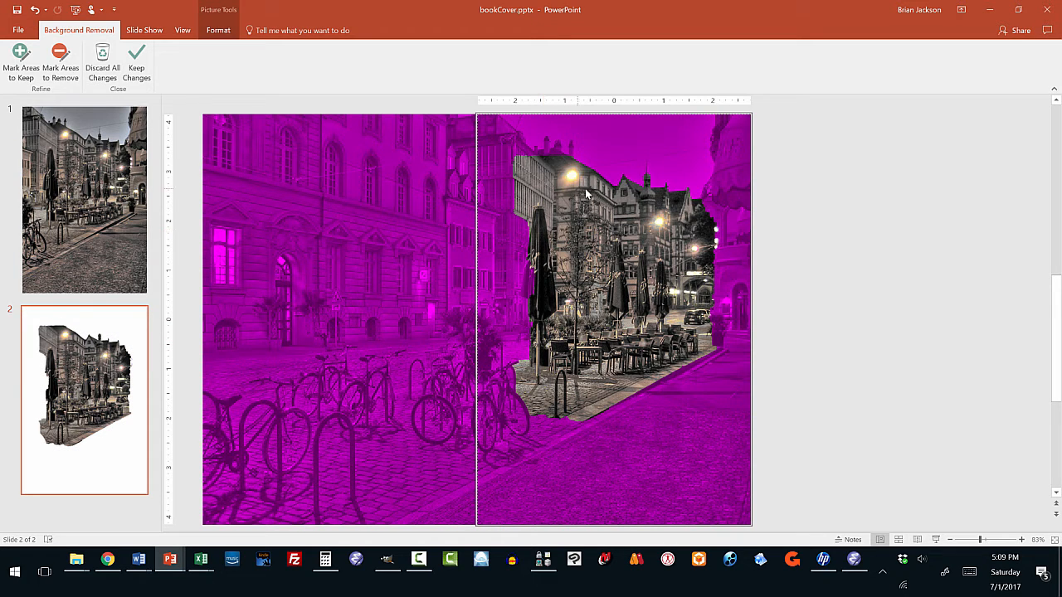
- Mark the rooftops, the buildings at both sides and the cobblestone street down to the lower edge as areas to keep
{"action": "left_click", "coordinate": [22, 56]}
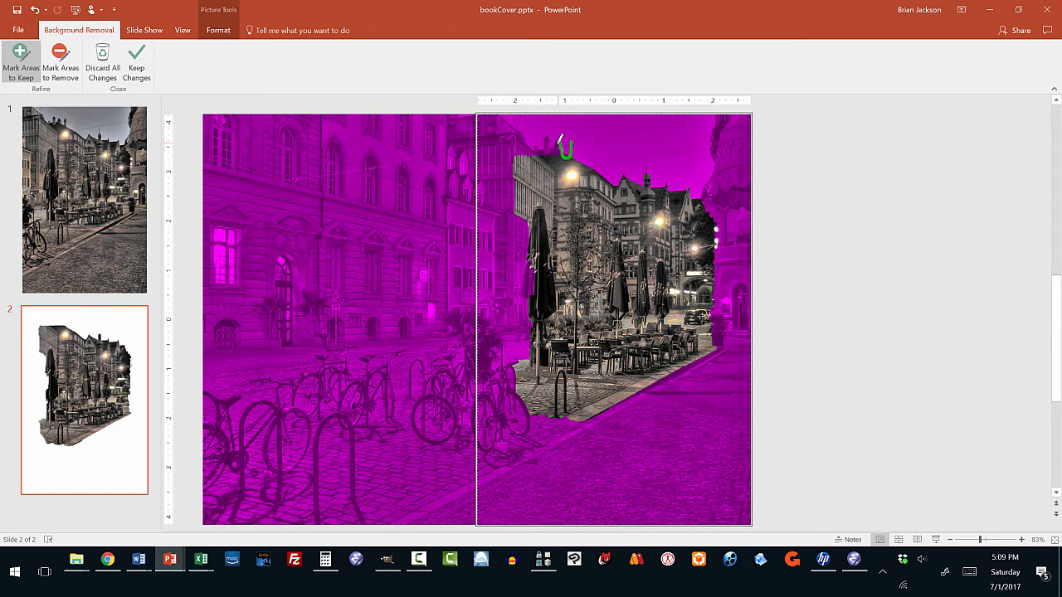
{"action": "mouse_move", "coordinate": [551, 149]}
{"action": "left_mouse_down"}
{"action": "mouse_move", "coordinate": [546, 136]}
{"action": "mouse_move", "coordinate": [527, 146]}
{"action": "mouse_move", "coordinate": [481, 115]}
{"action": "mouse_move", "coordinate": [497, 153]}
{"action": "mouse_move", "coordinate": [516, 141]}
{"action": "mouse_move", "coordinate": [487, 166]}
{"action": "mouse_move", "coordinate": [511, 246]}
{"action": "mouse_move", "coordinate": [508, 154]}
{"action": "mouse_move", "coordinate": [497, 230]}
{"action": "mouse_move", "coordinate": [521, 300]}
{"action": "mouse_move", "coordinate": [502, 341]}
{"action": "mouse_move", "coordinate": [504, 415]}
{"action": "mouse_move", "coordinate": [561, 462]}
{"action": "mouse_move", "coordinate": [655, 462]}
{"action": "mouse_move", "coordinate": [632, 469]}
{"action": "mouse_move", "coordinate": [647, 411]}
{"action": "mouse_move", "coordinate": [597, 448]}
{"action": "mouse_move", "coordinate": [605, 423]}
{"action": "mouse_move", "coordinate": [518, 433]}
{"action": "mouse_move", "coordinate": [672, 411]}
{"action": "mouse_move", "coordinate": [725, 495]}
{"action": "mouse_move", "coordinate": [747, 507]}
{"action": "mouse_move", "coordinate": [655, 452]}
{"action": "mouse_move", "coordinate": [704, 396]}
{"action": "mouse_move", "coordinate": [674, 390]}
{"action": "mouse_move", "coordinate": [647, 410]}
{"action": "mouse_move", "coordinate": [747, 333]}
{"action": "mouse_move", "coordinate": [734, 303]}
{"action": "mouse_move", "coordinate": [753, 256]}
{"action": "mouse_move", "coordinate": [709, 184]}
{"action": "mouse_move", "coordinate": [720, 120]}
{"action": "mouse_move", "coordinate": [749, 123]}
{"action": "mouse_move", "coordinate": [727, 132]}
{"action": "mouse_move", "coordinate": [734, 145]}
{"action": "mouse_move", "coordinate": [718, 136]}
{"action": "mouse_move", "coordinate": [715, 209]}
{"action": "mouse_move", "coordinate": [743, 178]}
{"action": "mouse_move", "coordinate": [746, 228]}
{"action": "mouse_move", "coordinate": [748, 124]}
{"action": "mouse_move", "coordinate": [735, 166]}
{"action": "left_mouse_up"}
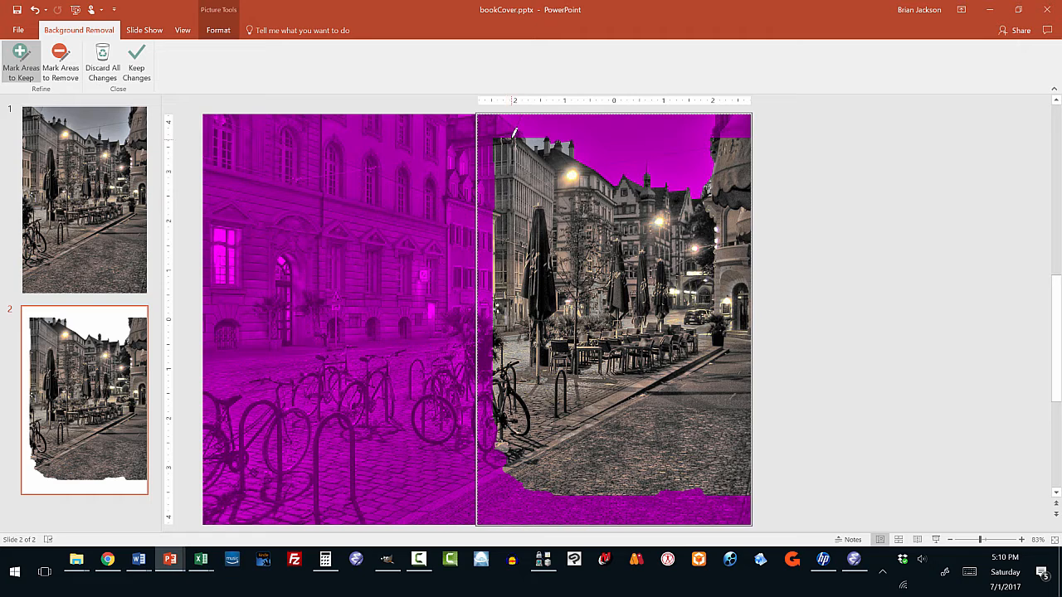
{"action": "mouse_move", "coordinate": [514, 130]}
{"action": "left_mouse_down"}
{"action": "mouse_move", "coordinate": [497, 116]}
{"action": "mouse_move", "coordinate": [481, 121]}
{"action": "mouse_move", "coordinate": [485, 194]}
{"action": "mouse_move", "coordinate": [489, 131]}
{"action": "left_mouse_up"}
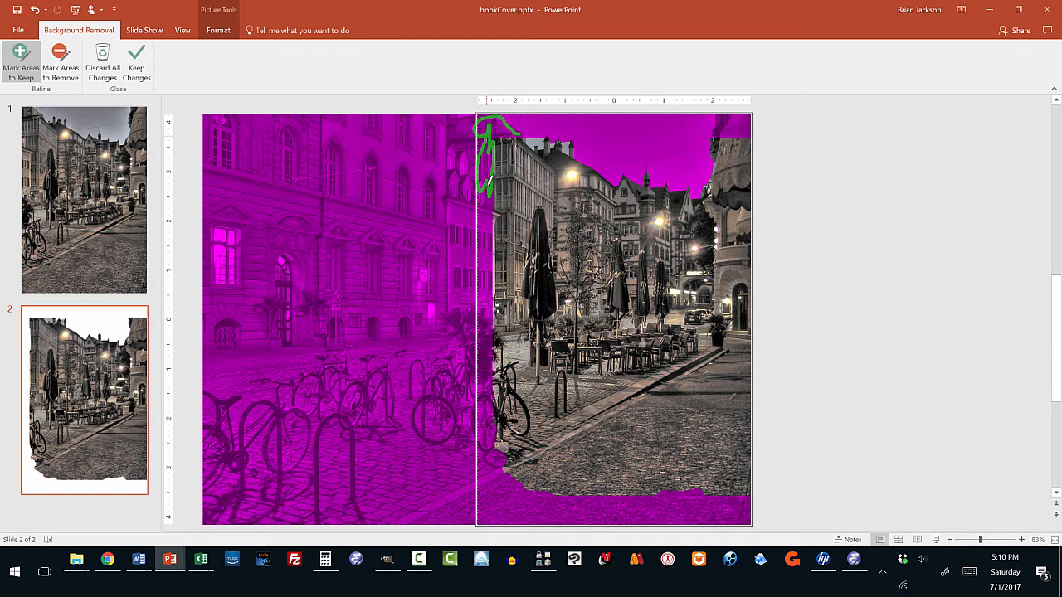
{"action": "left_click_drag", "start_coordinate": [489, 179], "coordinate": [490, 181]}
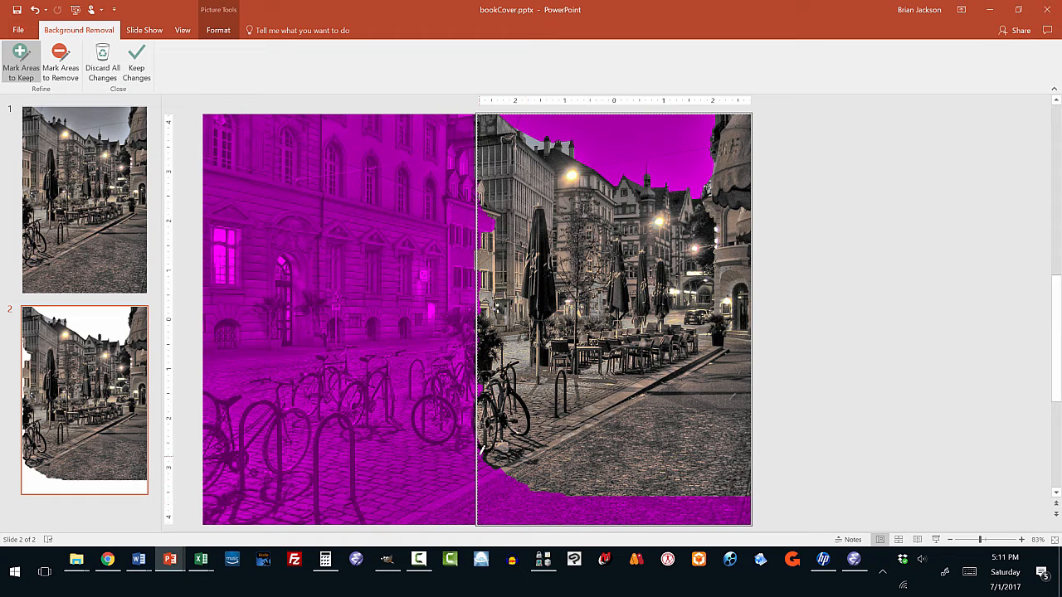
{"action": "mouse_move", "coordinate": [481, 450]}
{"action": "left_mouse_down"}
{"action": "mouse_move", "coordinate": [506, 483]}
{"action": "mouse_move", "coordinate": [499, 506]}
{"action": "mouse_move", "coordinate": [619, 492]}
{"action": "mouse_move", "coordinate": [747, 501]}
{"action": "mouse_move", "coordinate": [726, 506]}
{"action": "left_mouse_up"}
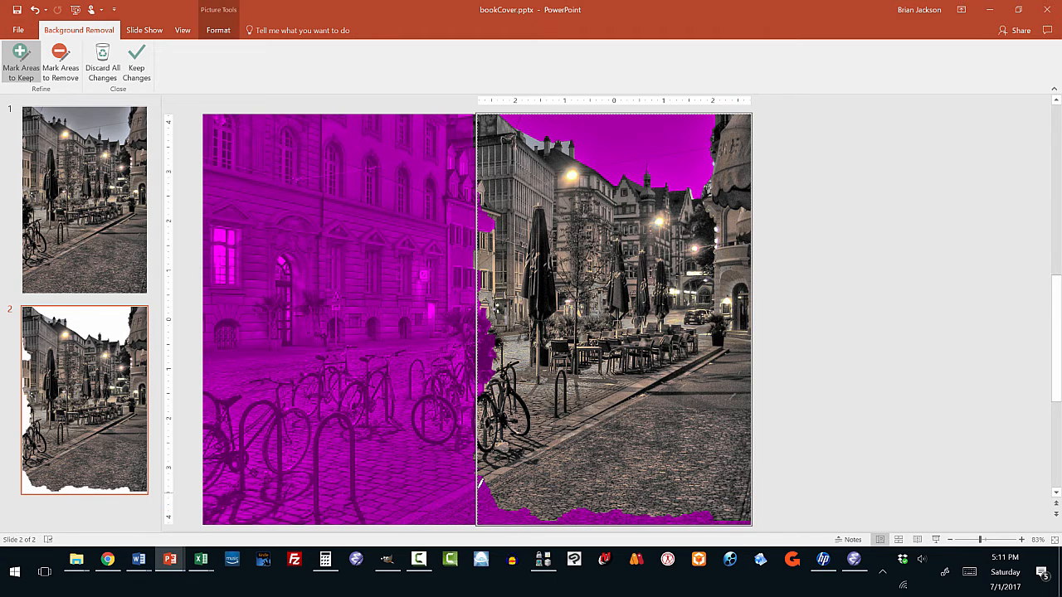
{"action": "mouse_move", "coordinate": [486, 480]}
{"action": "left_mouse_down"}
{"action": "mouse_move", "coordinate": [498, 507]}
{"action": "mouse_move", "coordinate": [521, 514]}
{"action": "mouse_move", "coordinate": [746, 521]}
{"action": "left_mouse_up"}
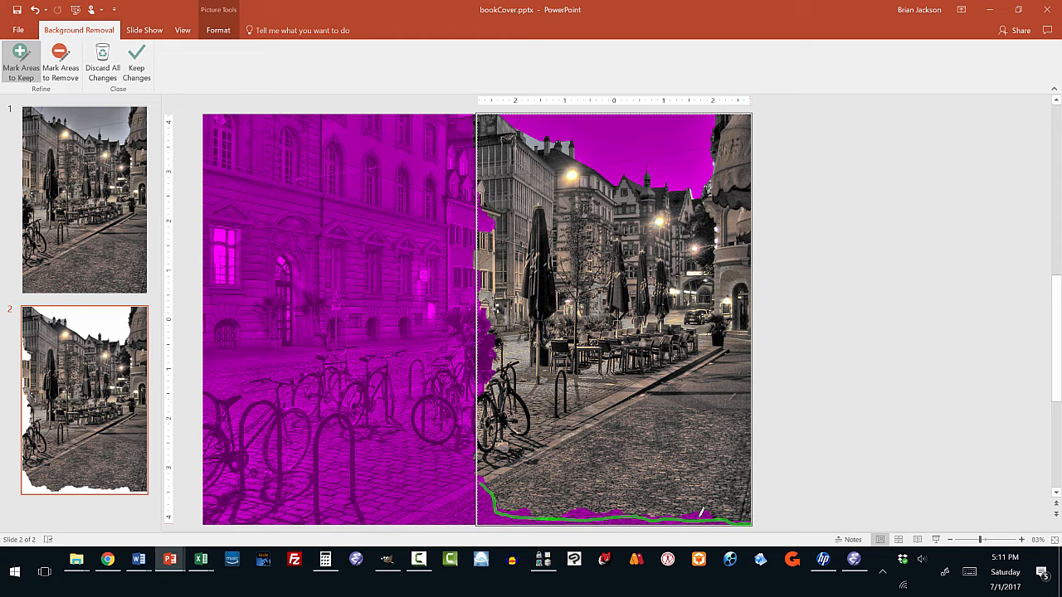
{"action": "left_click_drag", "start_coordinate": [701, 512], "coordinate": [689, 511]}
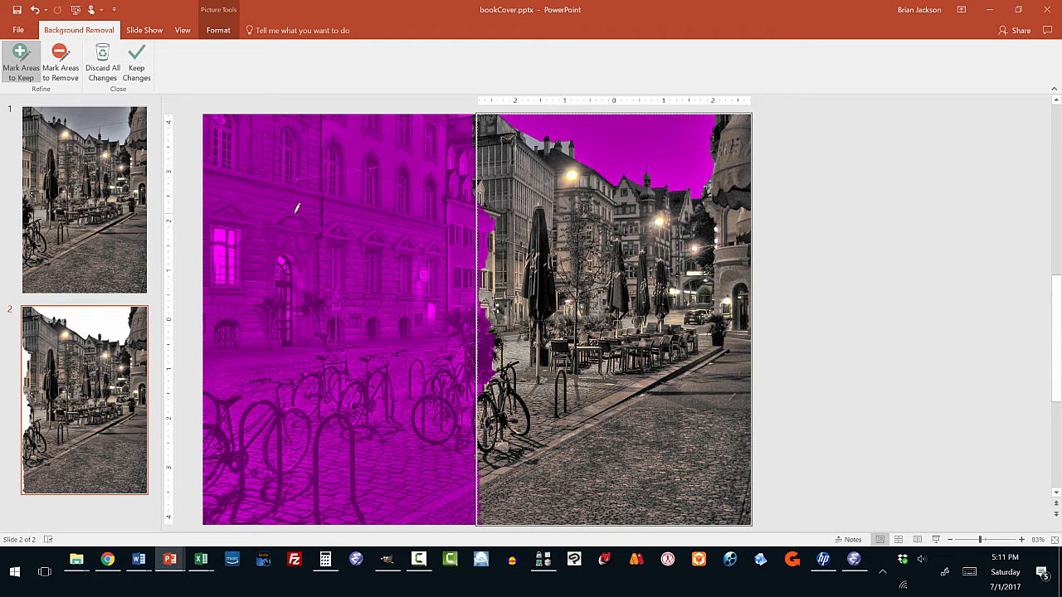
- Mark the leftover sky patches above the left rooftops as areas to remove and keep the background removal changes
{"action": "left_click", "coordinate": [60, 56]}
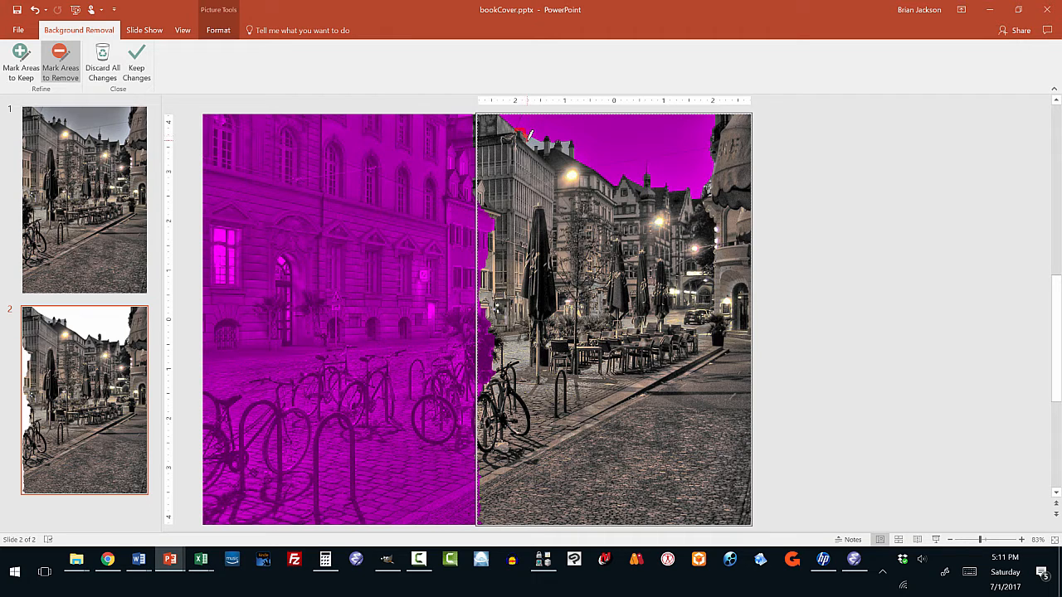
{"action": "left_click_drag", "start_coordinate": [530, 145], "coordinate": [565, 135]}
{"action": "left_click_drag", "start_coordinate": [570, 135], "coordinate": [575, 123]}
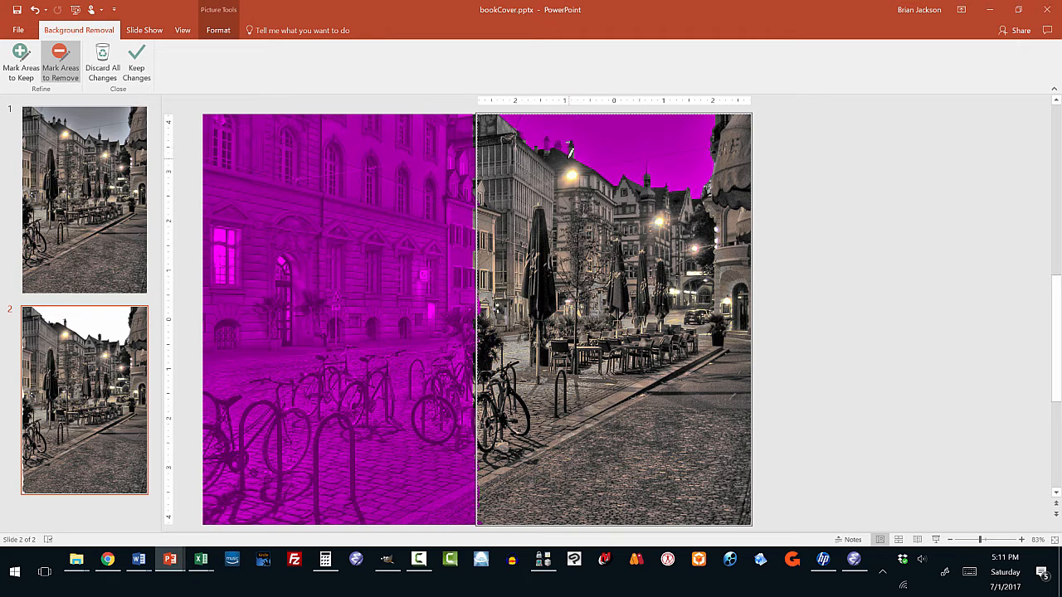
{"action": "left_click", "coordinate": [21, 62]}
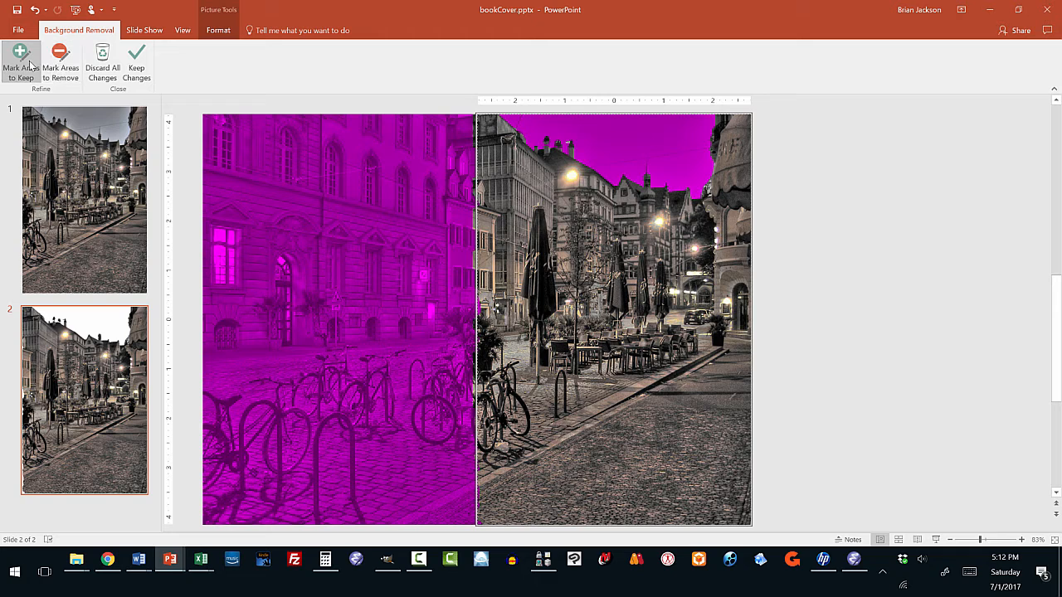
{"action": "left_click", "coordinate": [51, 65]}
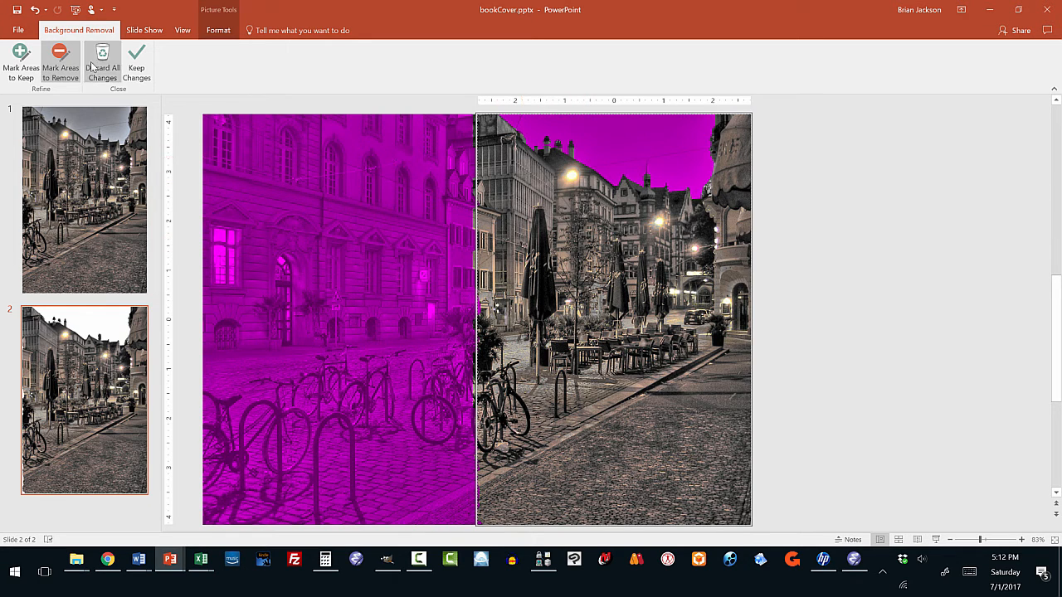
{"action": "left_click", "coordinate": [23, 63]}
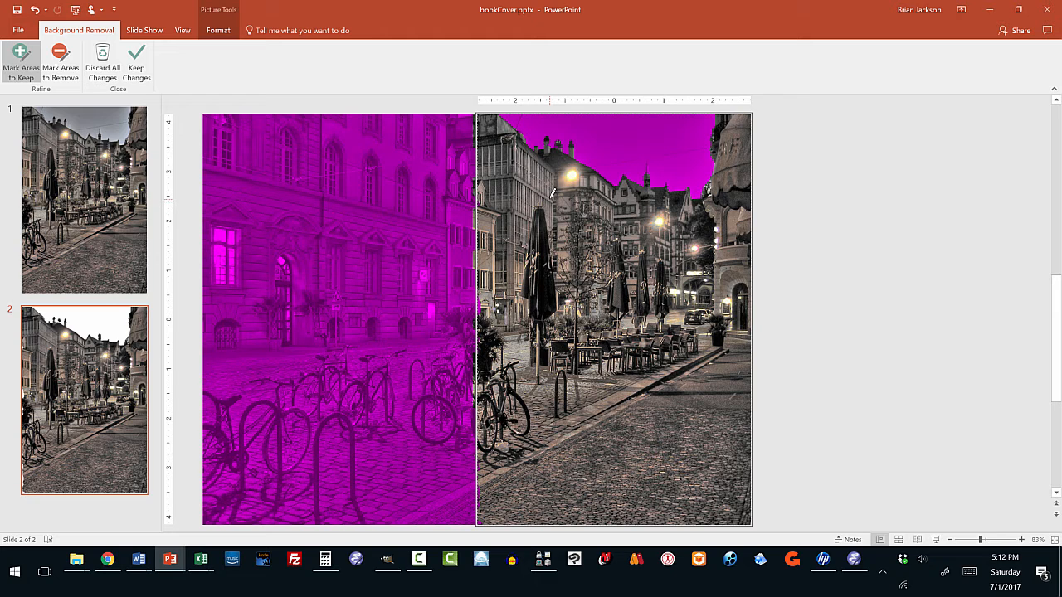
{"action": "left_click", "coordinate": [138, 64]}
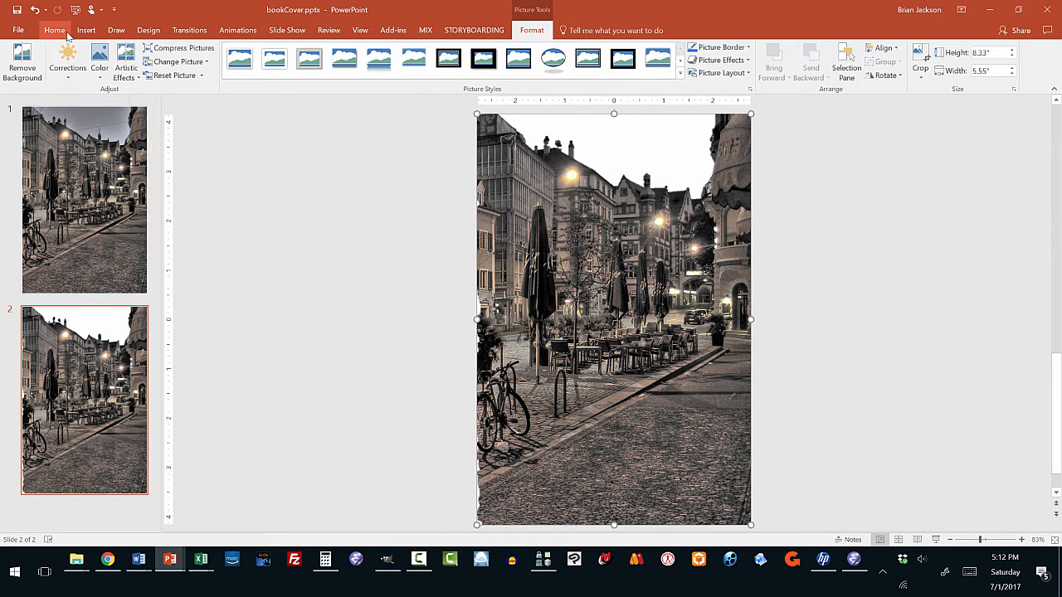
- Insert the picture sky.jpg from the How to Make Book Cover Using Microsoft PowerPoint 2013 folder onto the second slide
{"action": "left_click", "coordinate": [85, 31]}
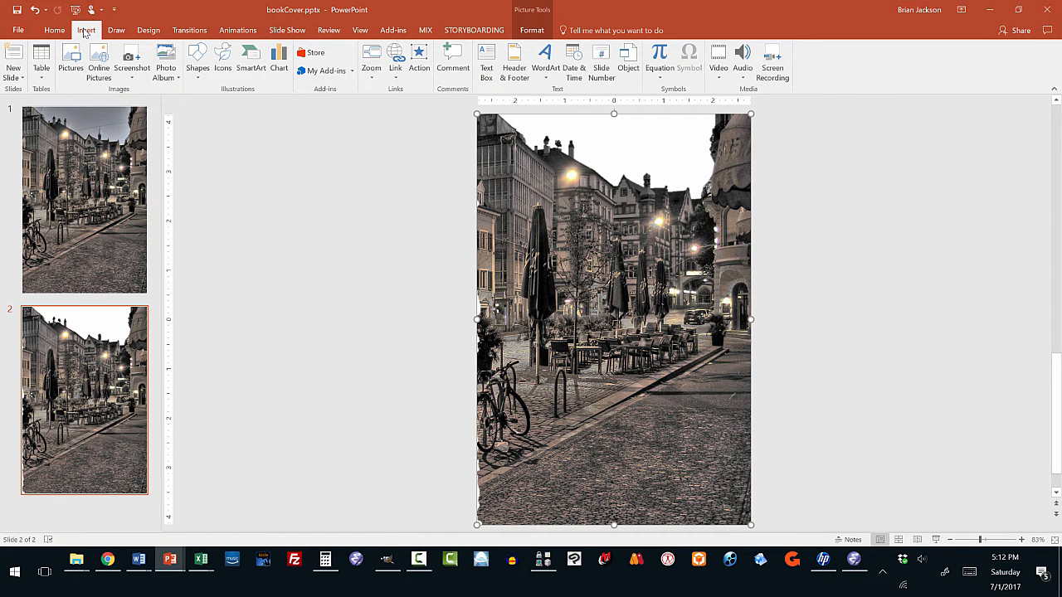
{"action": "left_click", "coordinate": [70, 60]}
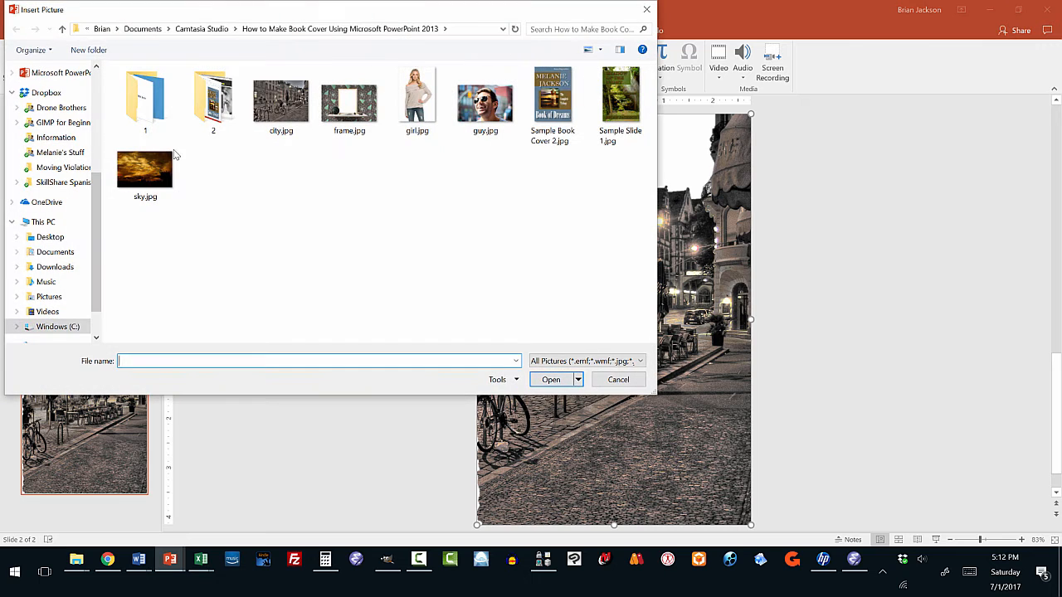
{"action": "left_click", "coordinate": [151, 173]}
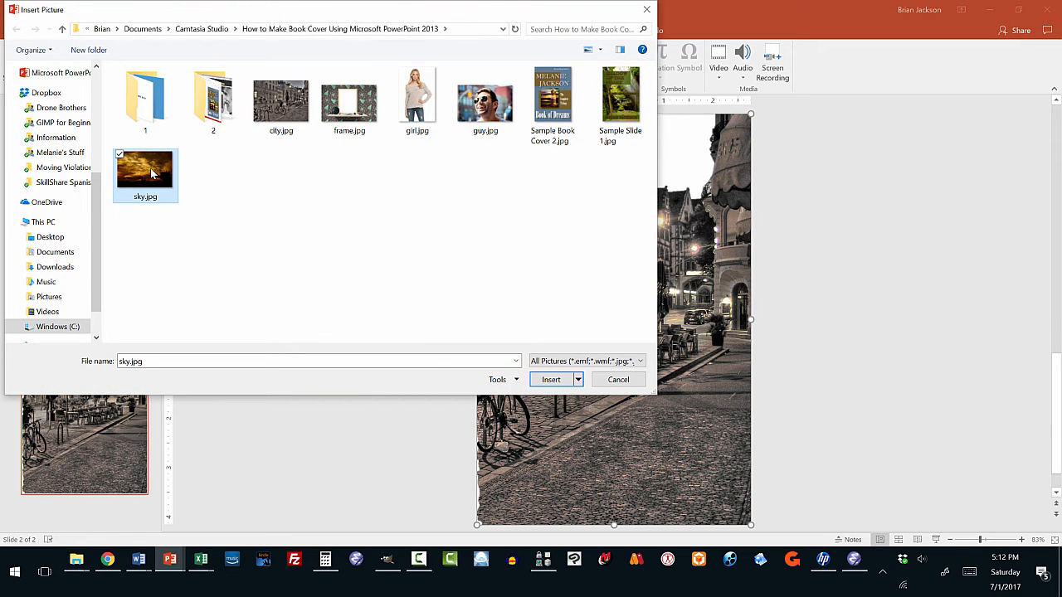
{"action": "double_click", "coordinate": [152, 172]}
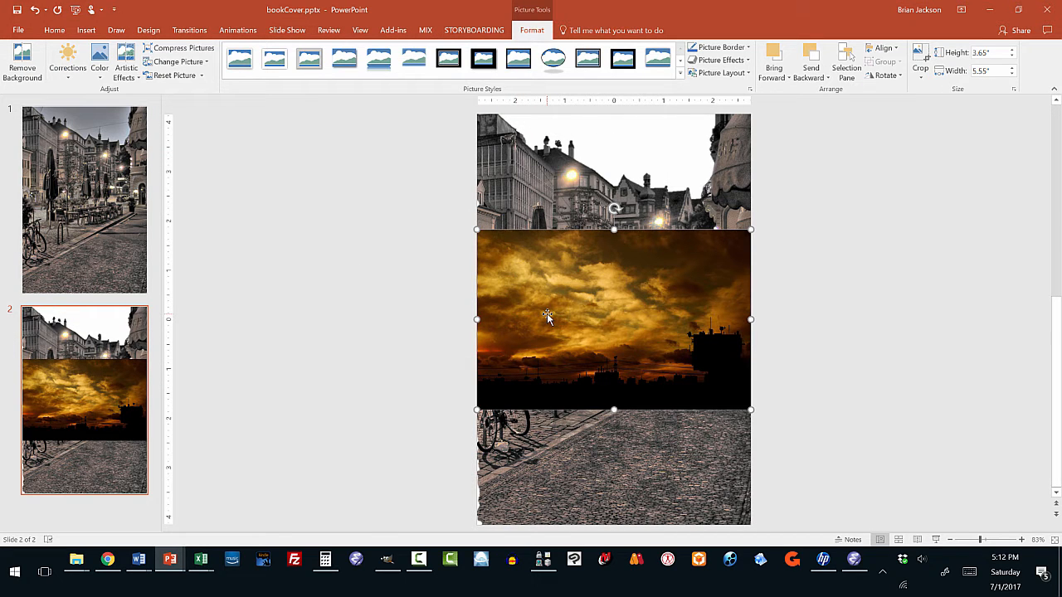
- Move the sky picture up to the slide's upper edge and send it to the back behind the city photo
{"action": "left_click_drag", "start_coordinate": [547, 316], "coordinate": [548, 199]}
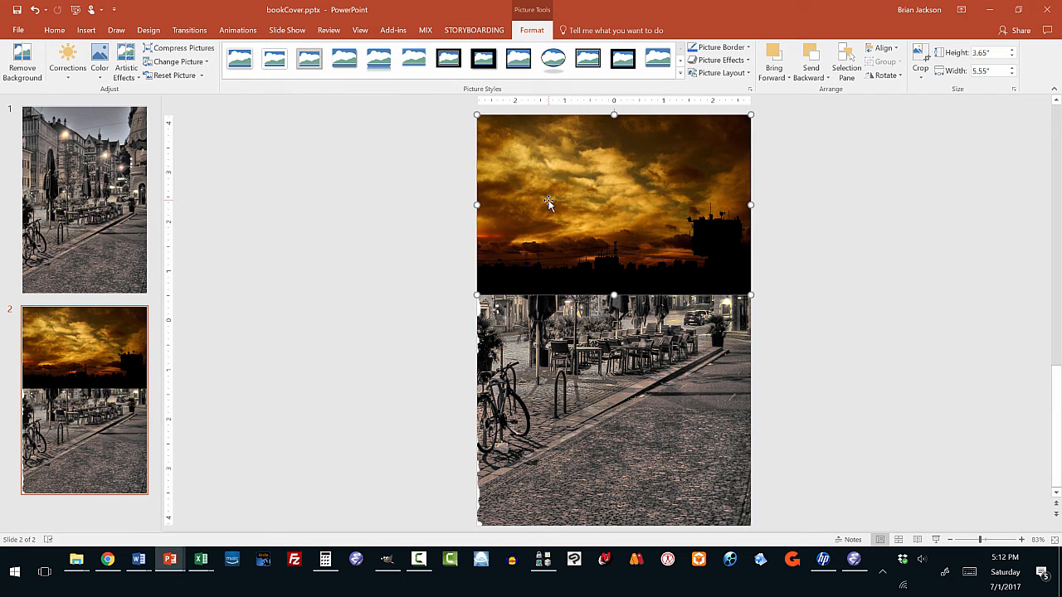
{"action": "right_click", "coordinate": [548, 200]}
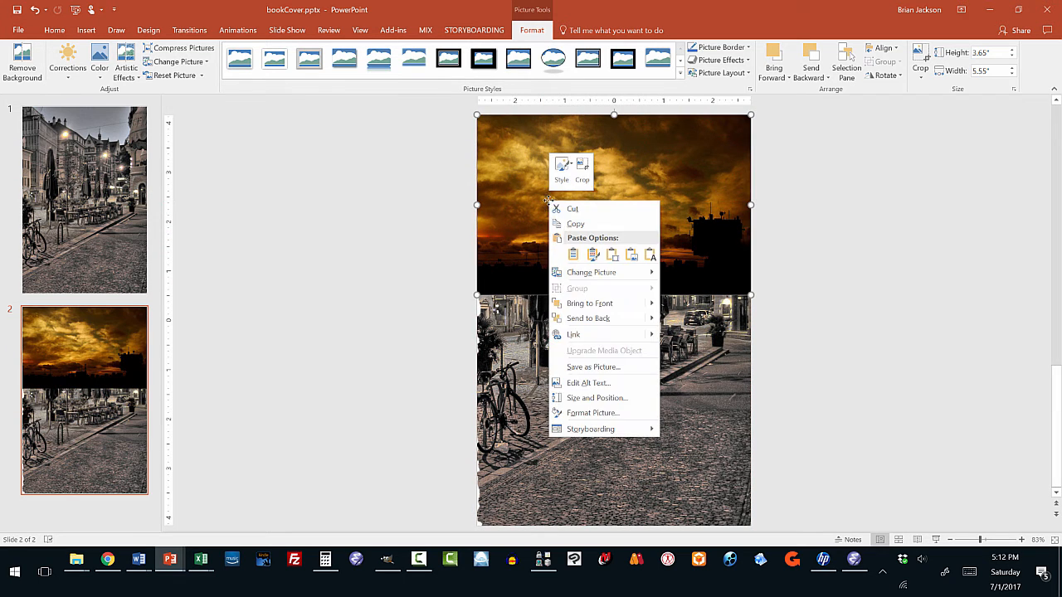
{"action": "left_click", "coordinate": [584, 317]}
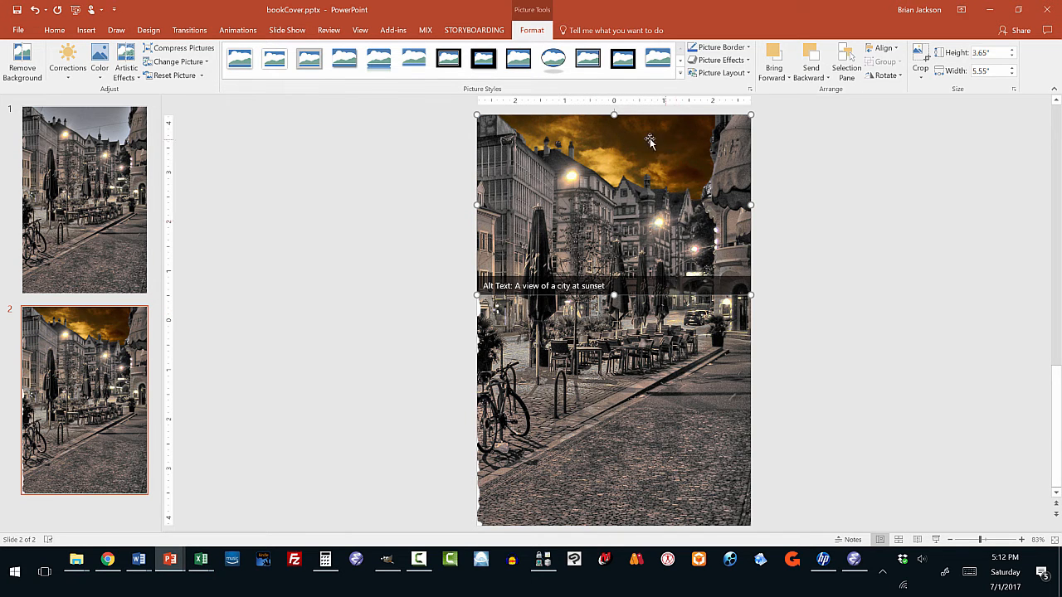